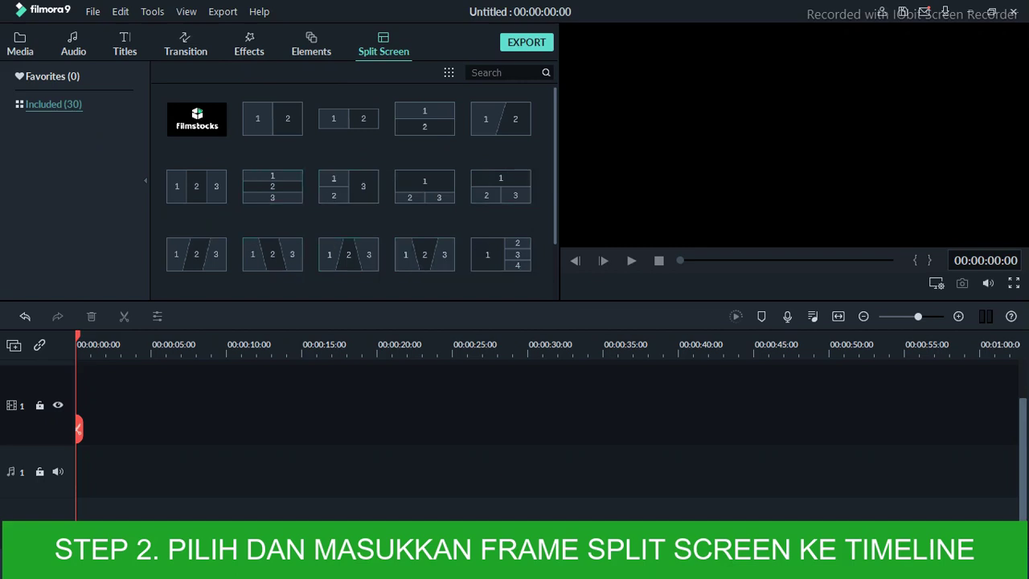
Step: Add the split screen layout with four equal vertical columns to the start of the video track
{"action": "scroll", "coordinate": [424, 249], "scroll_direction": "down", "scroll_amount": 2}
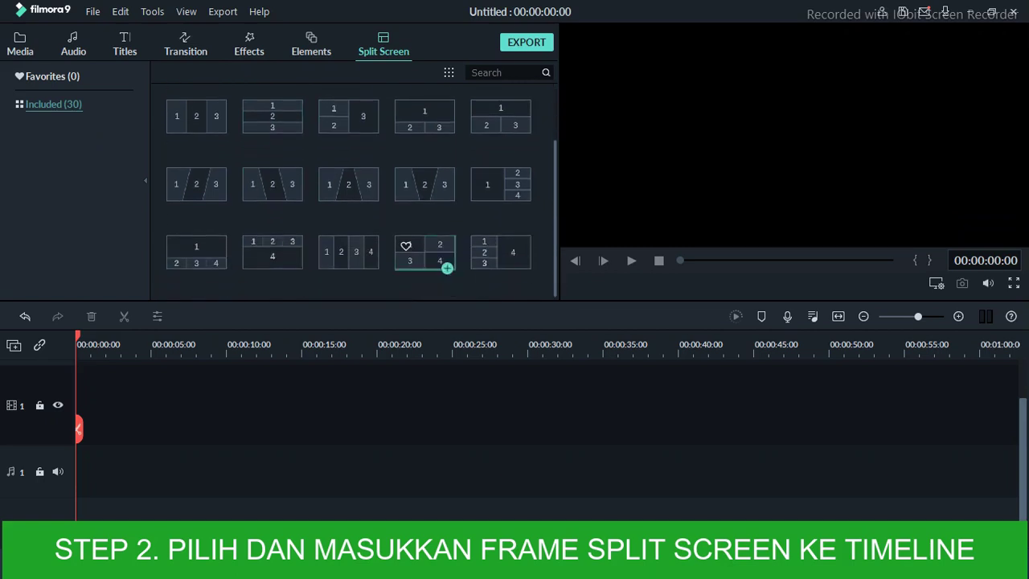
{"action": "left_click", "coordinate": [371, 268]}
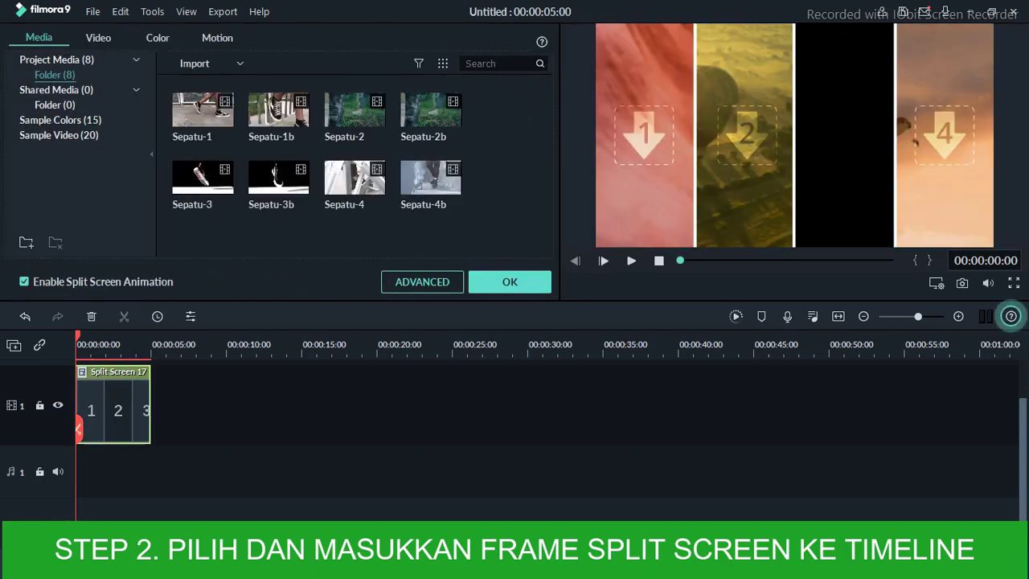
{"action": "right_click", "coordinate": [115, 382]}
{"action": "left_click", "coordinate": [160, 248]}
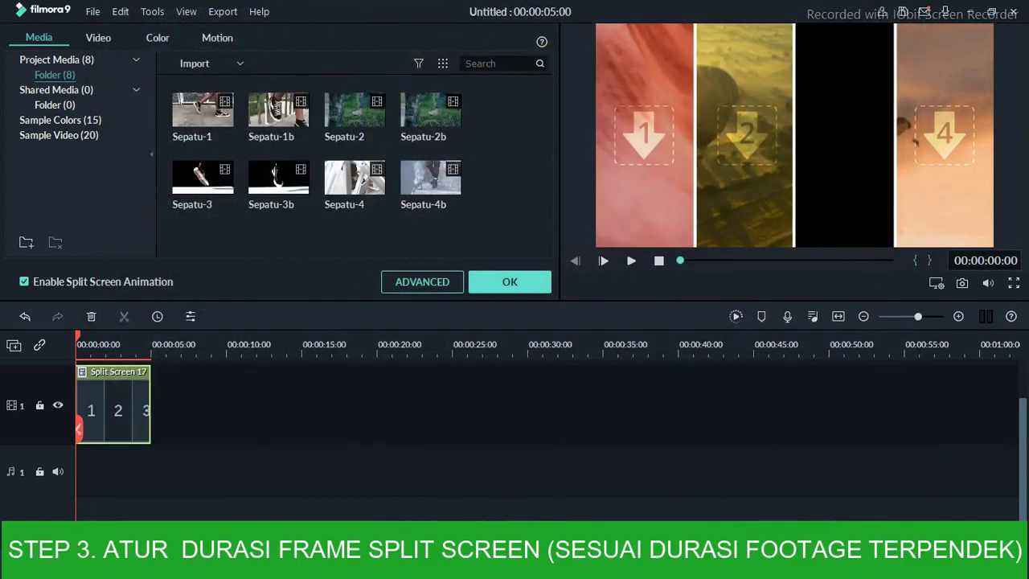
Step: Set the split screen clip's duration to 00:00:17:00
{"action": "right_click", "coordinate": [115, 391]}
{"action": "left_click", "coordinate": [140, 315]}
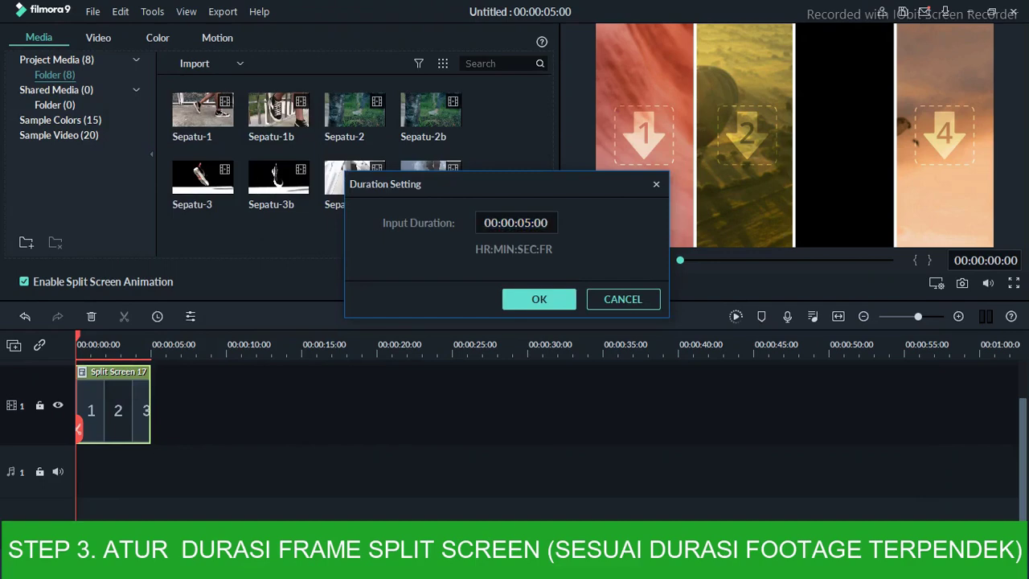
{"action": "key", "text": "BackSpace"}
{"action": "key", "text": "BackSpace"}
{"action": "type", "text": "17"}
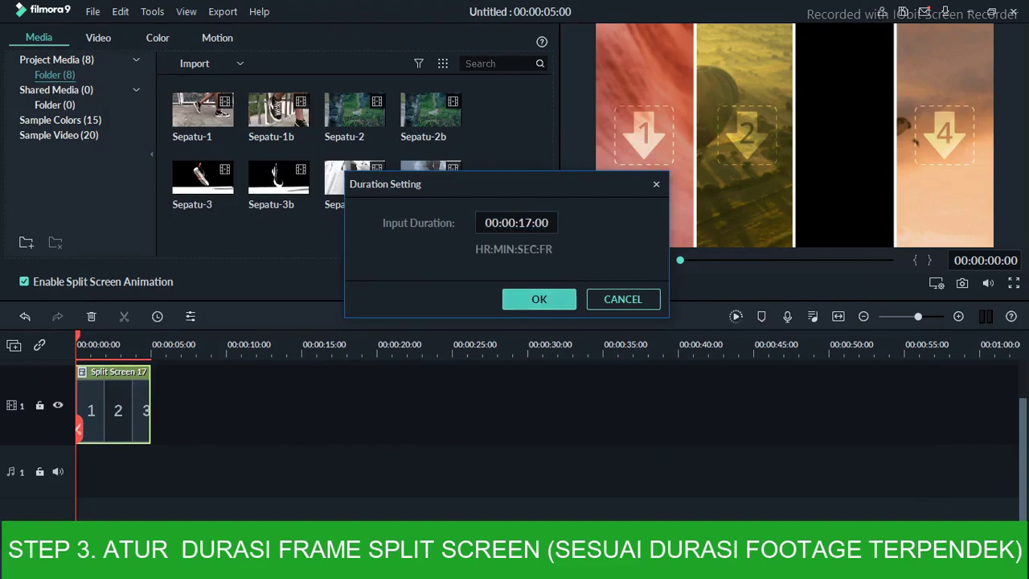
{"action": "key", "text": "Return"}
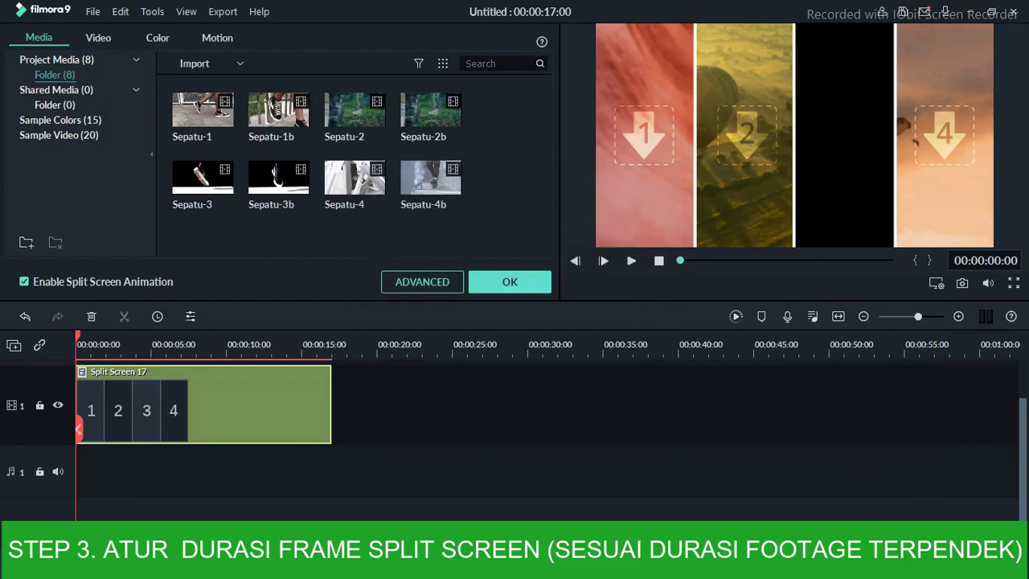
Step: In the advanced split screen editor, place Sepatu-1, Sepatu-2, Sepatu-3 and Sepatu-4 in sections 1 to 4 respectively
{"action": "left_click", "coordinate": [422, 281]}
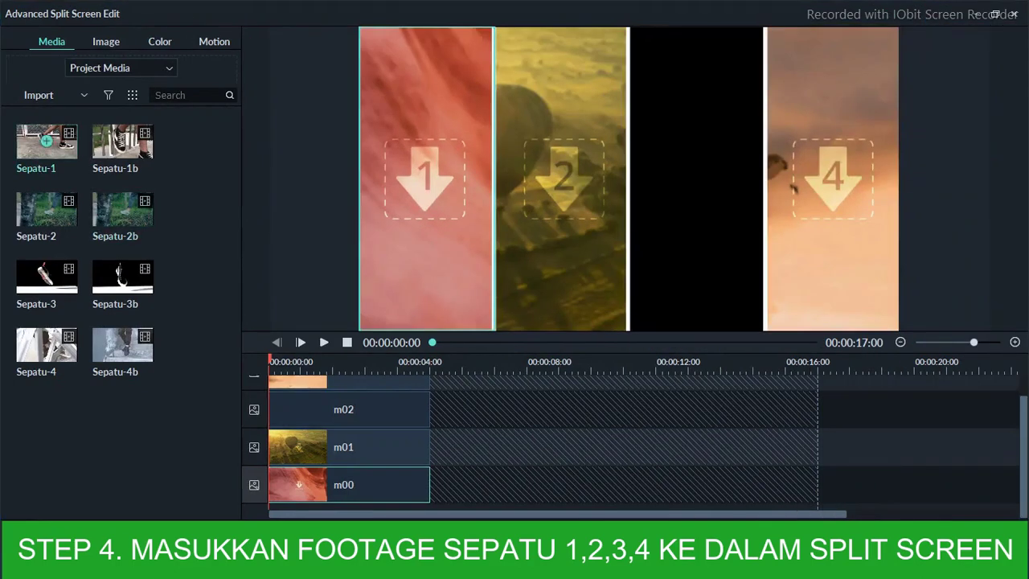
{"action": "left_click_drag", "start_coordinate": [47, 141], "coordinate": [425, 179]}
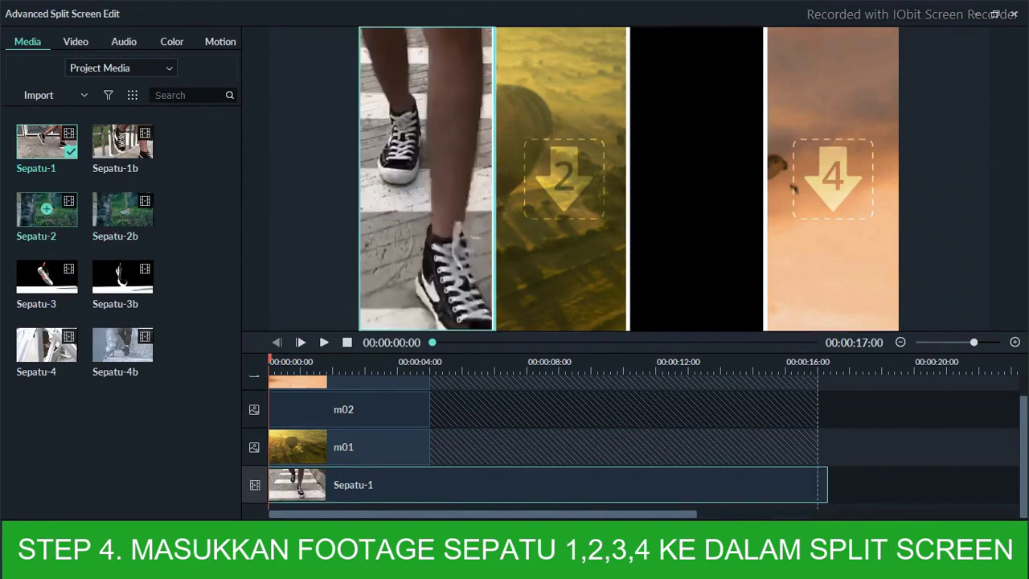
{"action": "left_click_drag", "start_coordinate": [47, 209], "coordinate": [562, 179]}
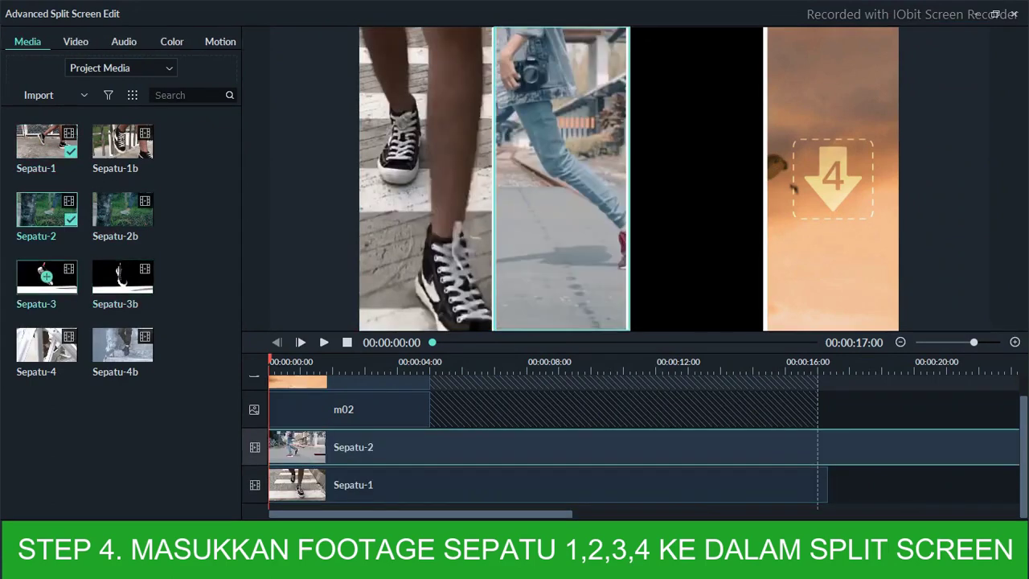
{"action": "left_click_drag", "start_coordinate": [46, 277], "coordinate": [696, 178]}
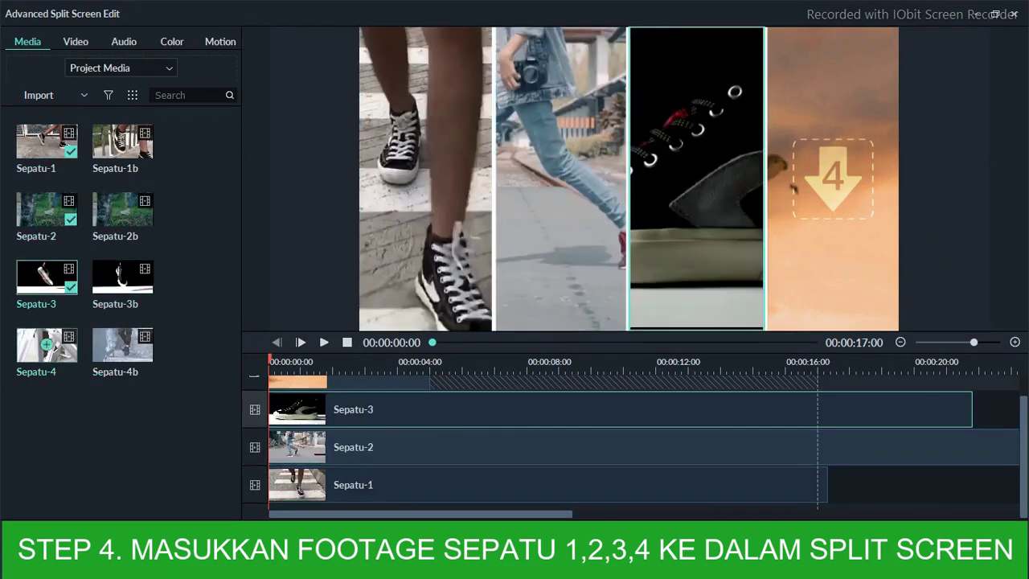
{"action": "left_click_drag", "start_coordinate": [46, 345], "coordinate": [832, 179]}
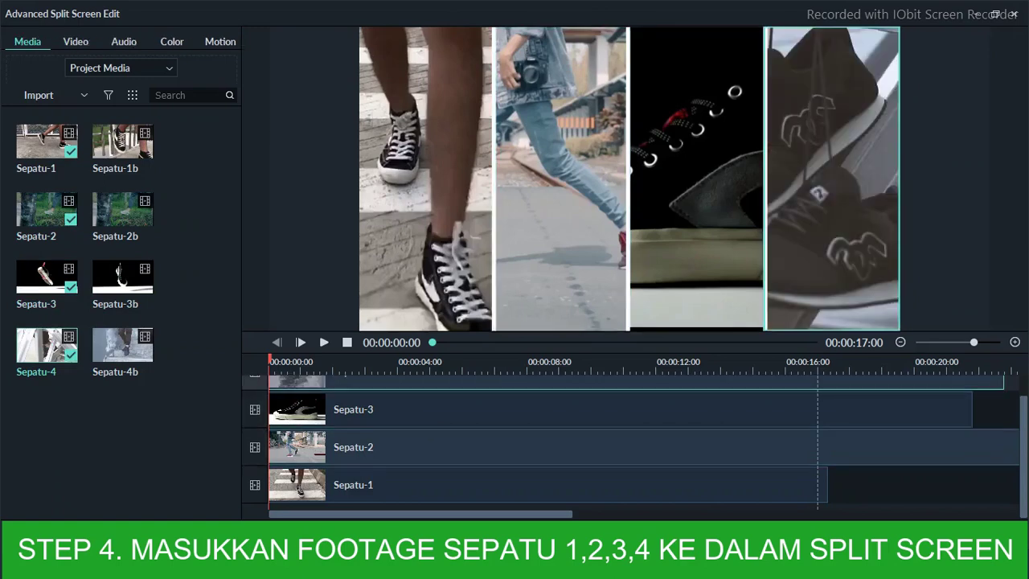
{"action": "scroll", "coordinate": [643, 442], "scroll_direction": "right", "scroll_amount": 5}
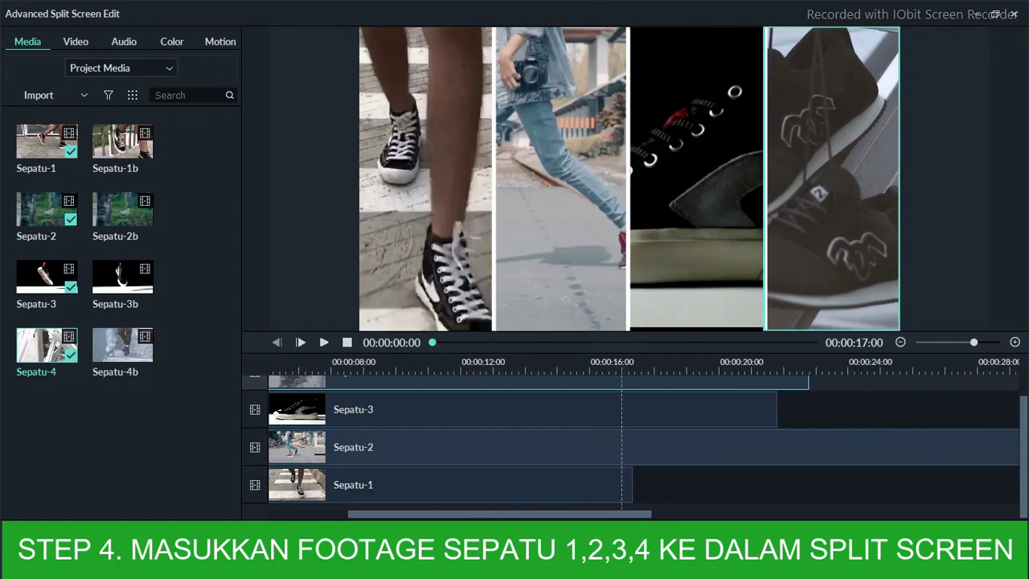
{"action": "scroll", "coordinate": [643, 442], "scroll_direction": "left", "scroll_amount": 4}
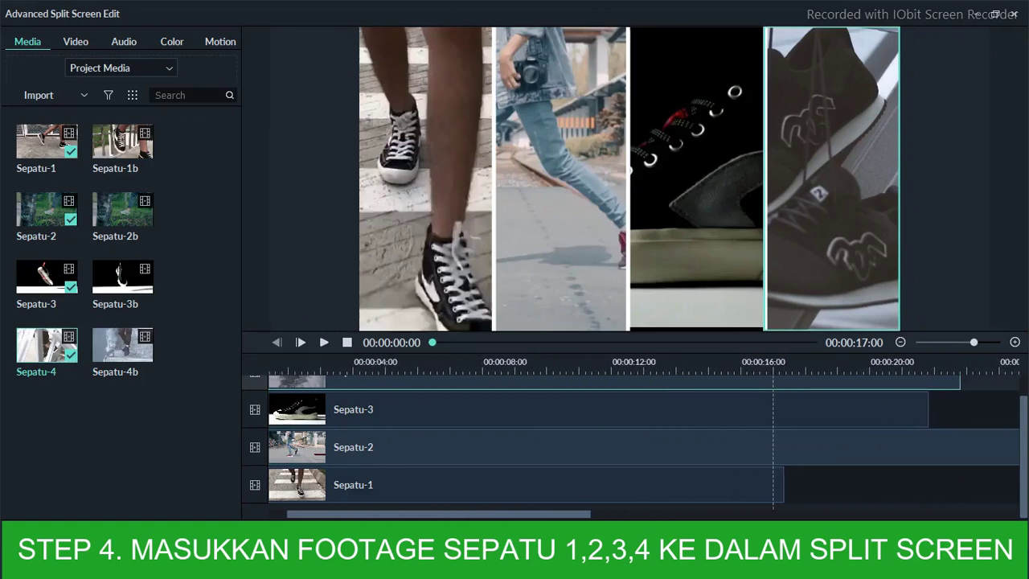
{"action": "scroll", "coordinate": [643, 442], "scroll_direction": "right", "scroll_amount": 8}
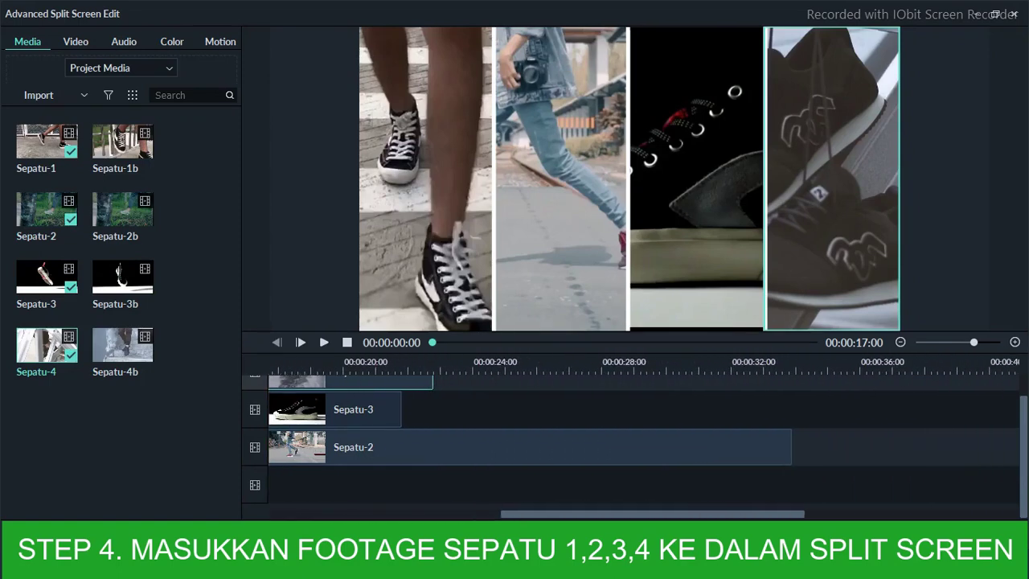
{"action": "scroll", "coordinate": [643, 442], "scroll_direction": "left", "scroll_amount": 3}
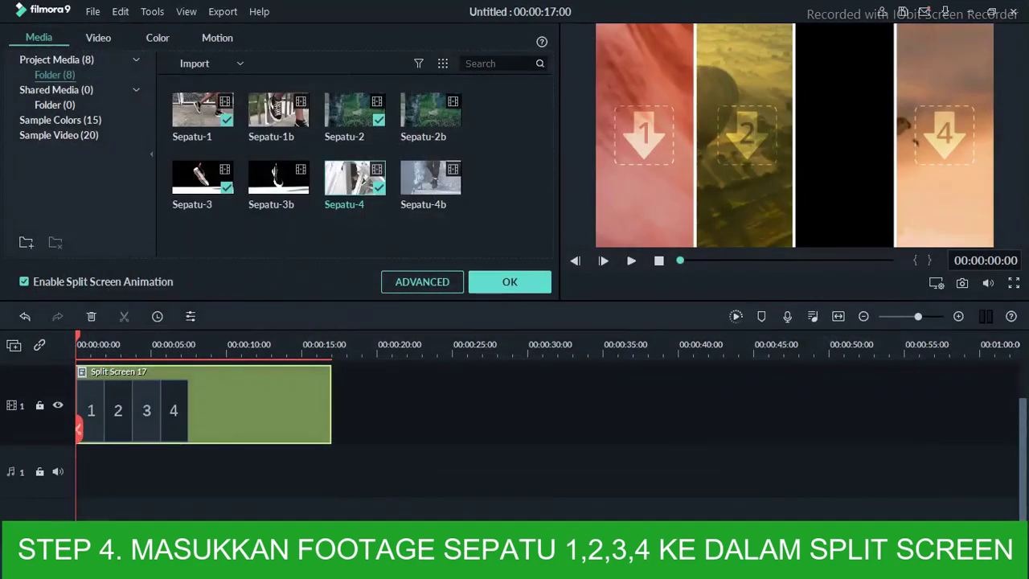
Step: Play back the split screen and check the third section's framing at 00:00:08:03
{"action": "key", "text": "space"}
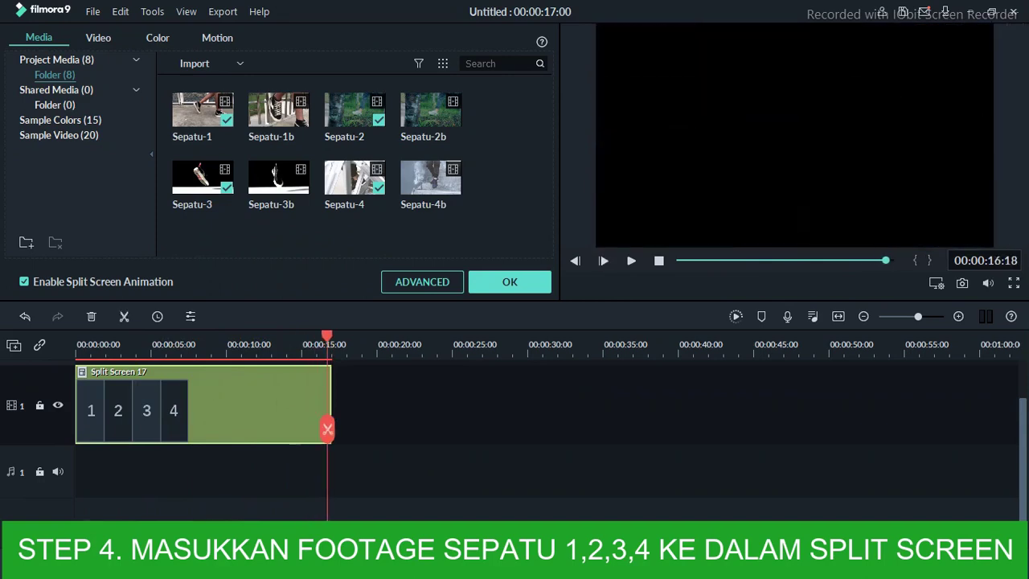
{"action": "left_click_drag", "start_coordinate": [327, 337], "coordinate": [198, 337]}
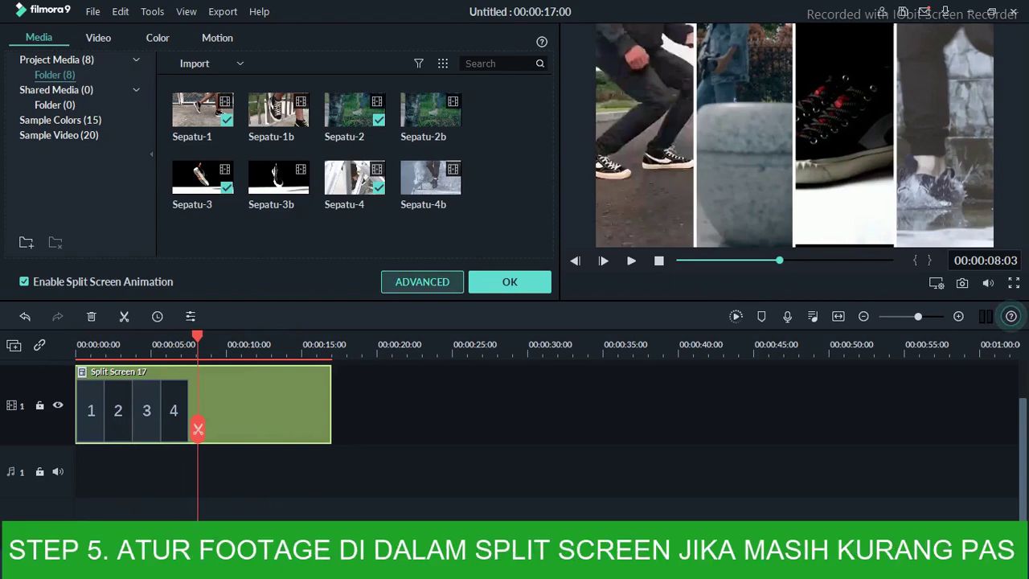
{"action": "left_click", "coordinate": [421, 282]}
{"action": "left_click", "coordinate": [696, 176]}
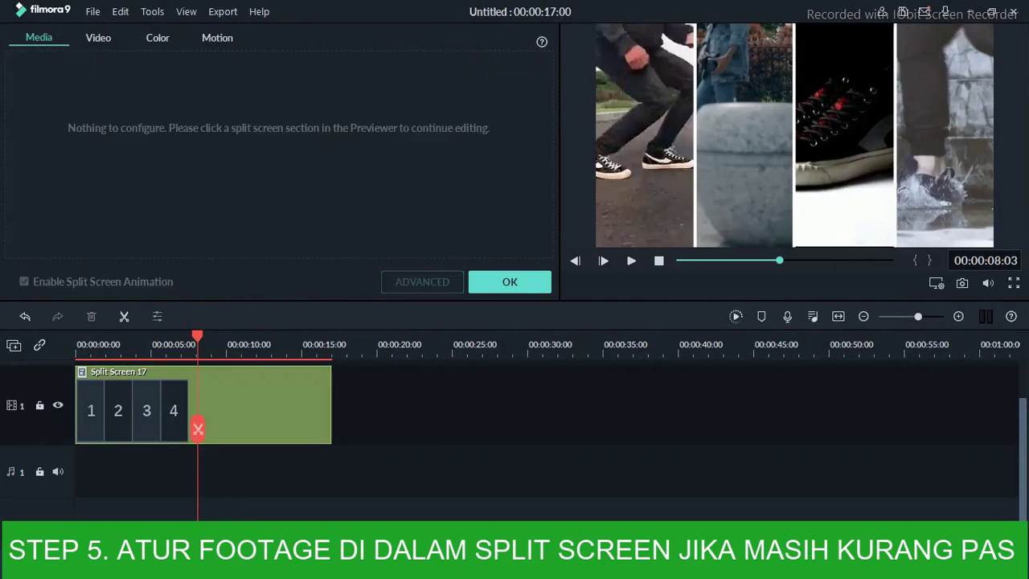
{"action": "left_click", "coordinate": [509, 281]}
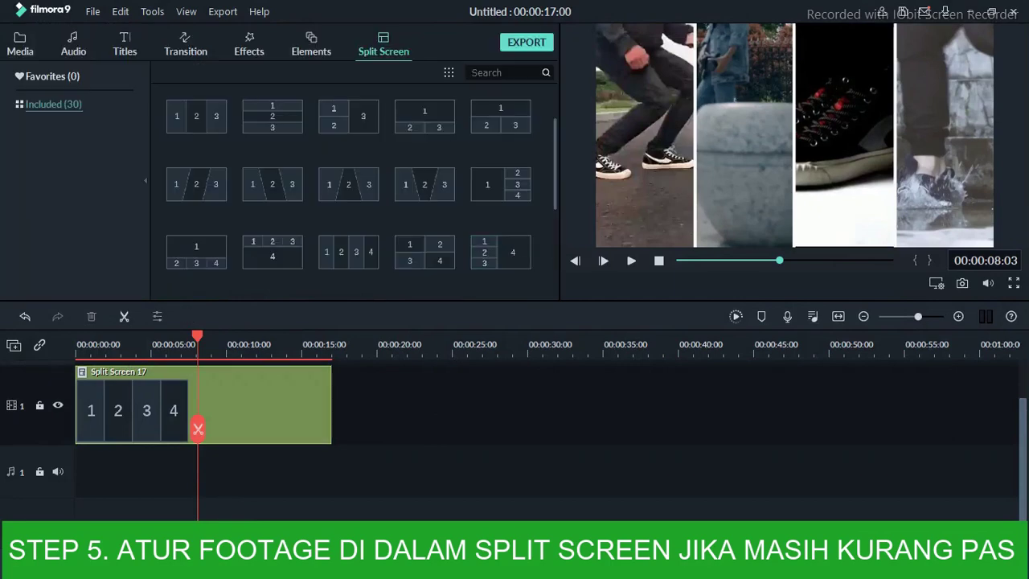
Step: Check the frame at 00:00:14:03 and reposition the Sepatu-3 footage lower inside the third split screen section
{"action": "left_click_drag", "start_coordinate": [198, 336], "coordinate": [287, 336]}
{"action": "double_click", "coordinate": [241, 406]}
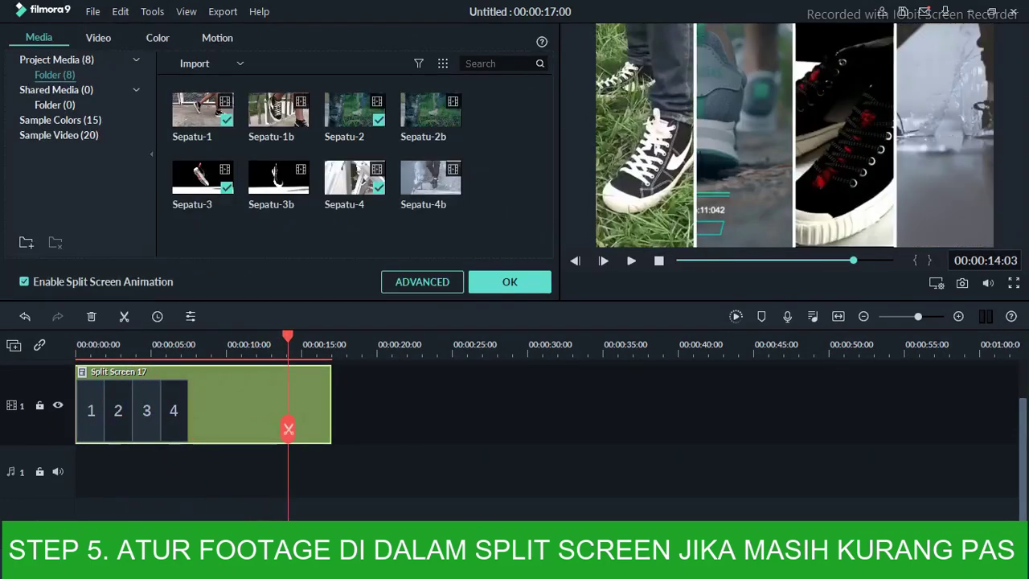
{"action": "left_click", "coordinate": [422, 281]}
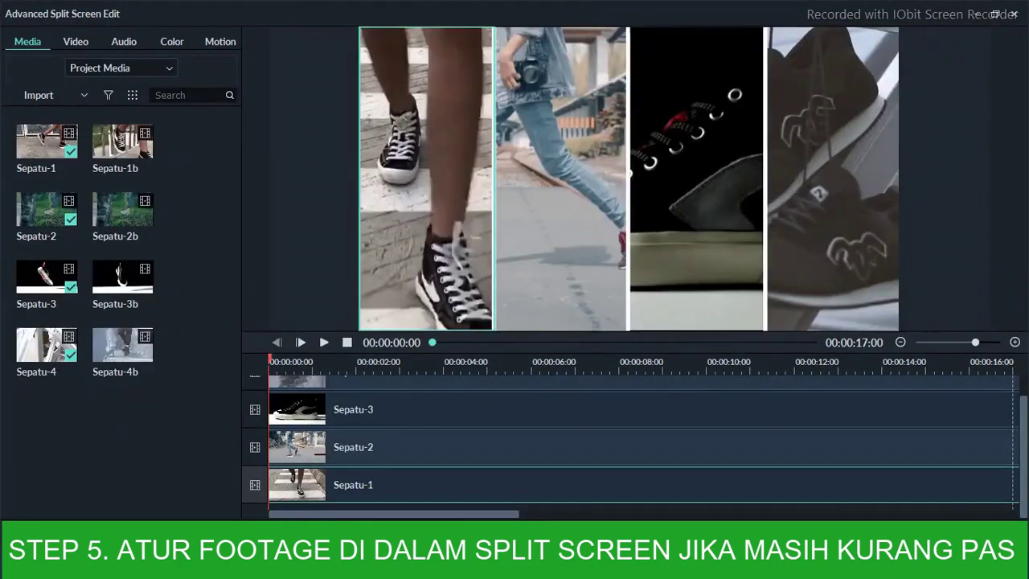
{"action": "left_click", "coordinate": [696, 177]}
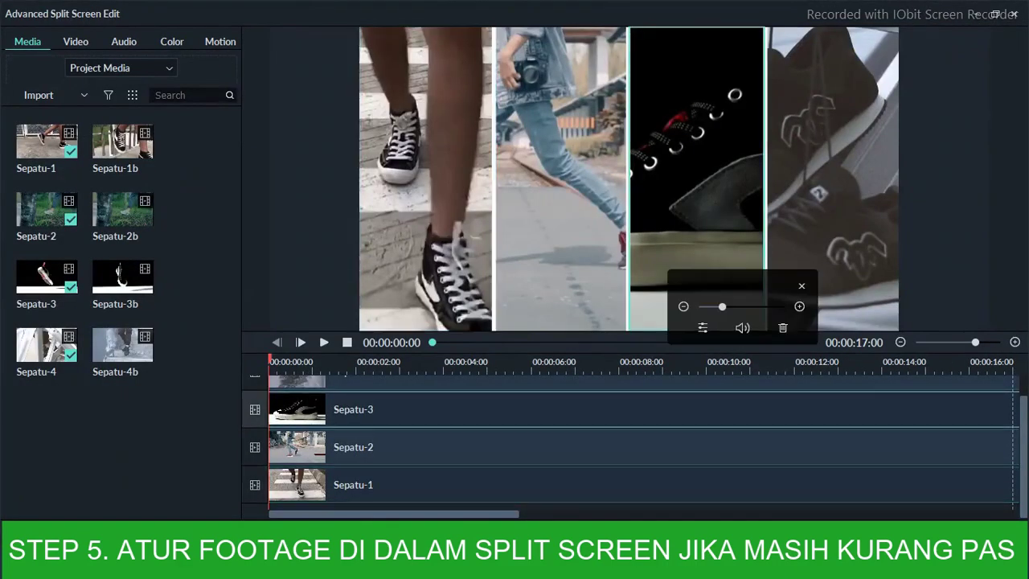
{"action": "key", "text": "space"}
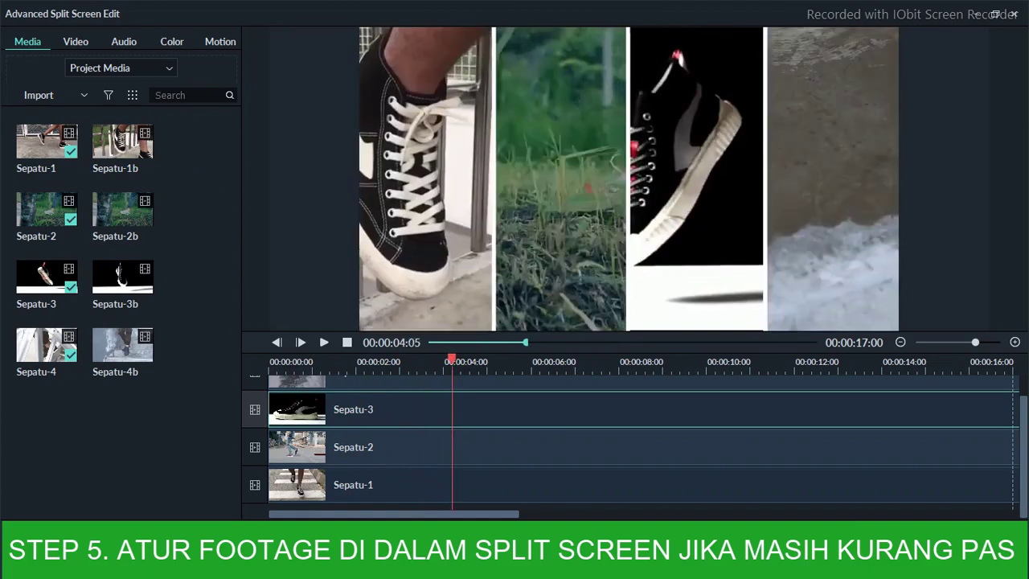
{"action": "left_click", "coordinate": [667, 270]}
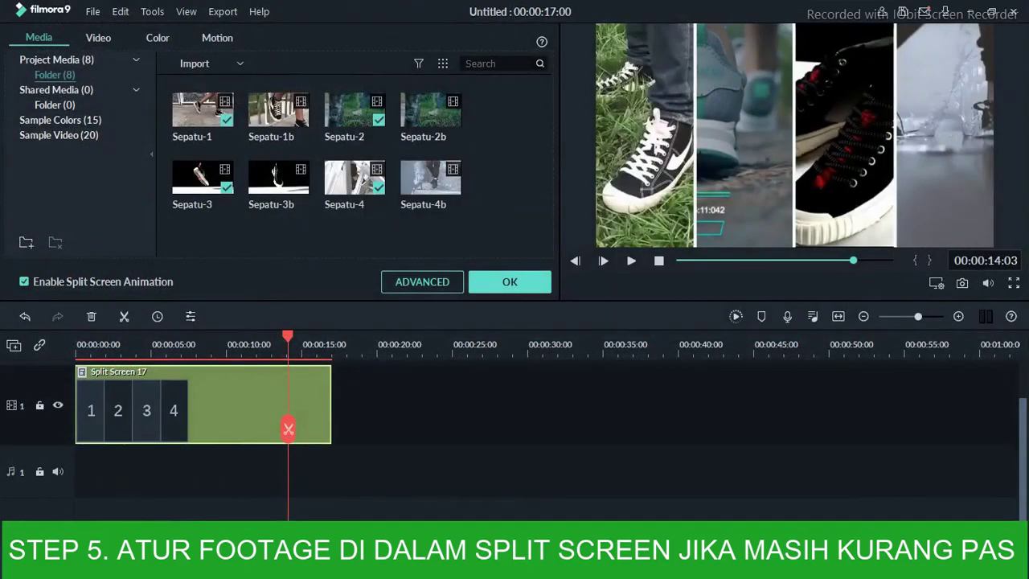
{"action": "left_click", "coordinate": [509, 282]}
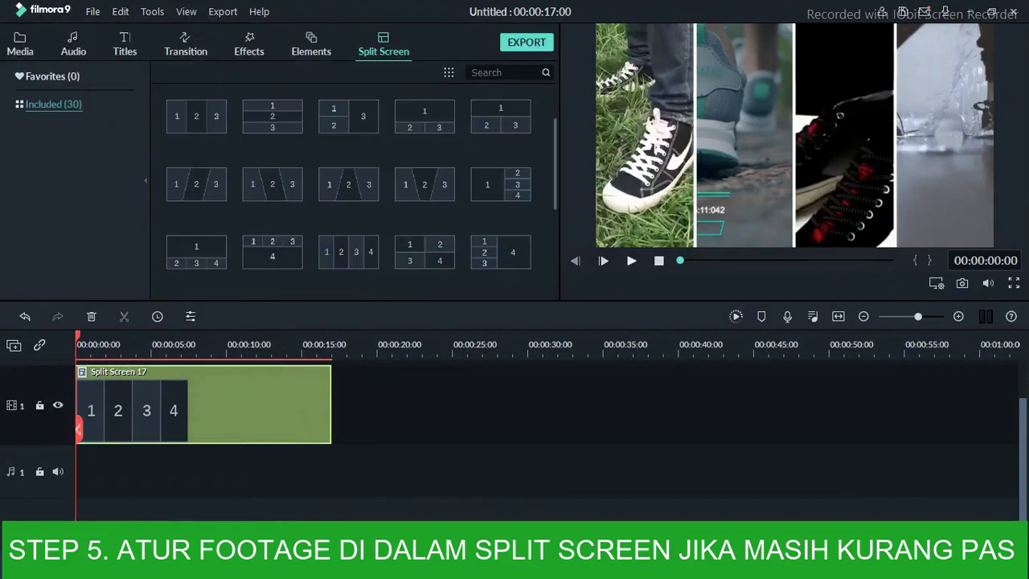
Step: Play the adjusted split screen from the start to review all four sections
{"action": "key", "text": "space"}
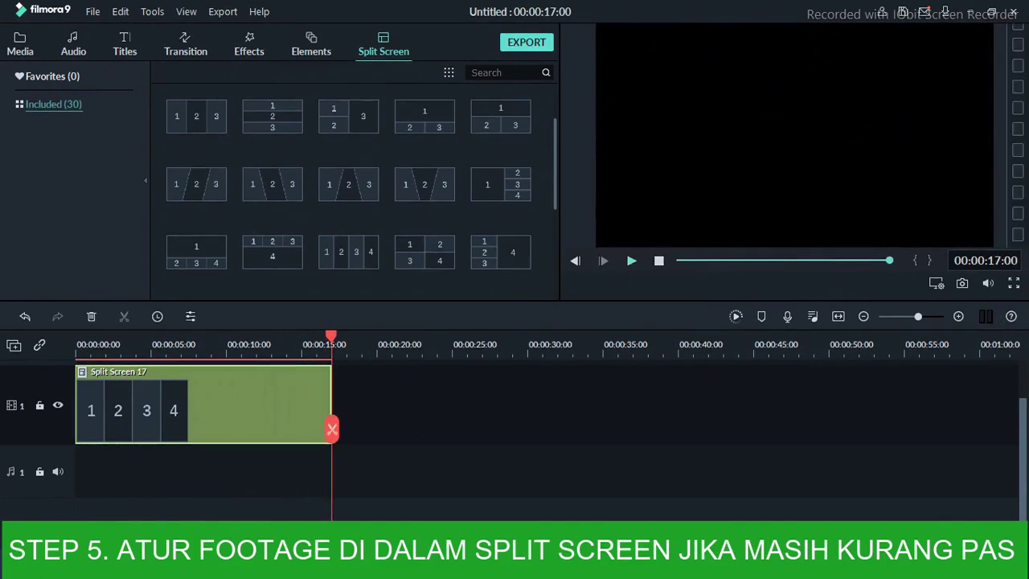
{"action": "left_click", "coordinate": [631, 261]}
{"action": "key", "text": "space"}
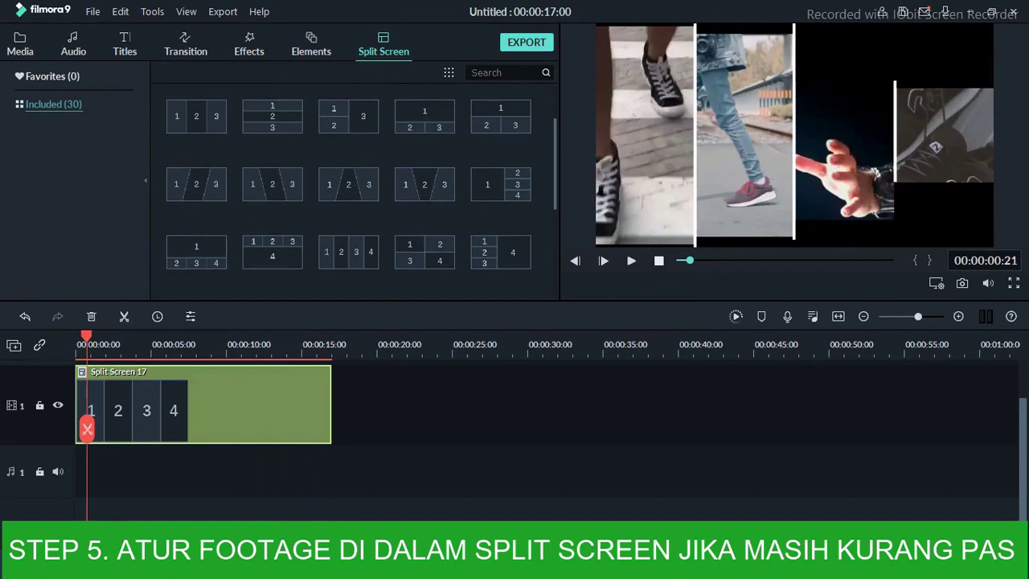
Step: Take a snapshot of the split screen at 00:00:14:21 and place it directly after the split screen clip on the video track
{"action": "left_click_drag", "start_coordinate": [86, 428], "coordinate": [298, 428]}
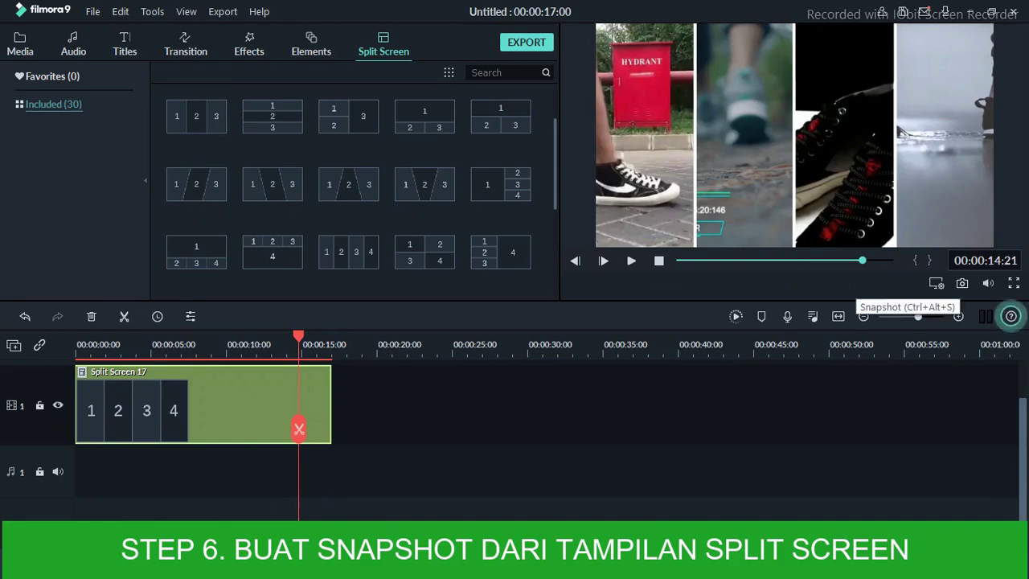
{"action": "left_click", "coordinate": [962, 283]}
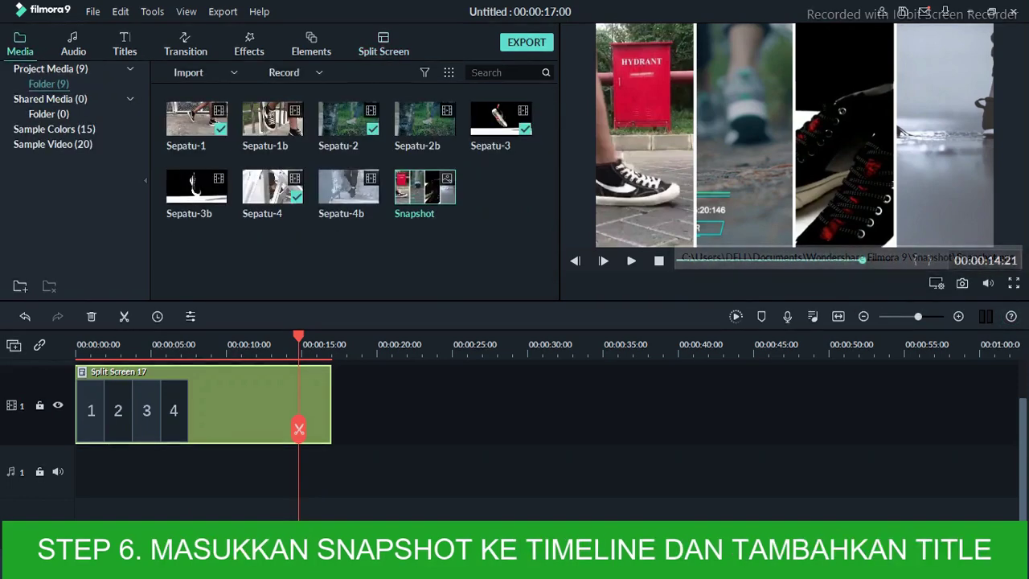
{"action": "left_click_drag", "start_coordinate": [425, 187], "coordinate": [369, 404]}
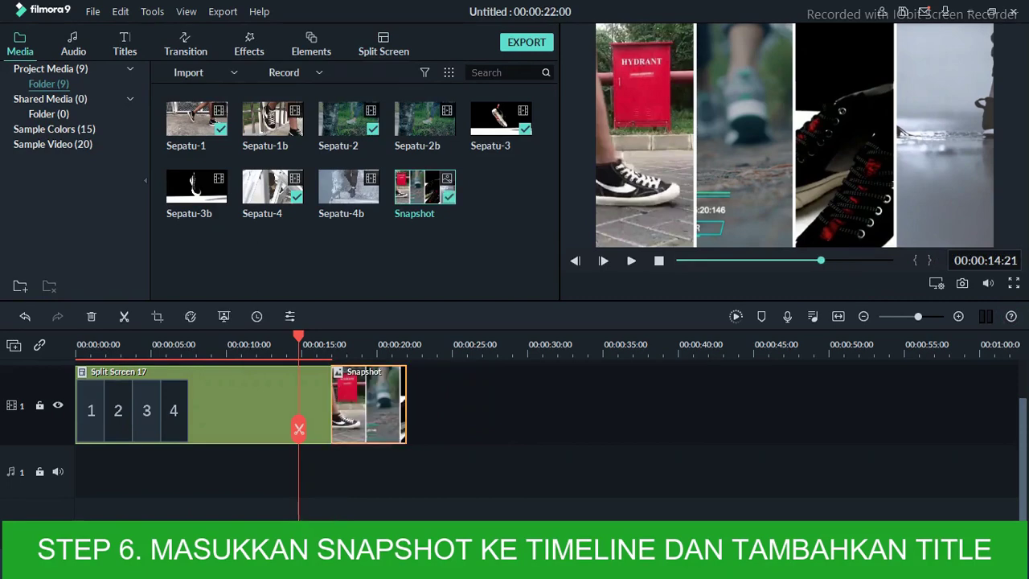
Step: Confirm a duration of 00:00:05:00 for the snapshot clip and move the playhead over it to 00:00:20:13
{"action": "right_click", "coordinate": [378, 404]}
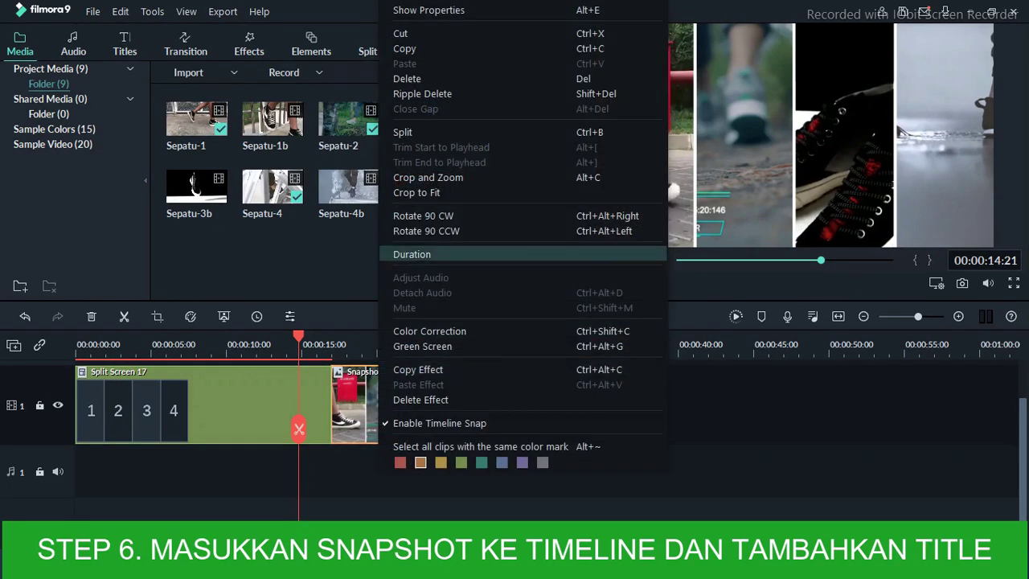
{"action": "left_click", "coordinate": [402, 254]}
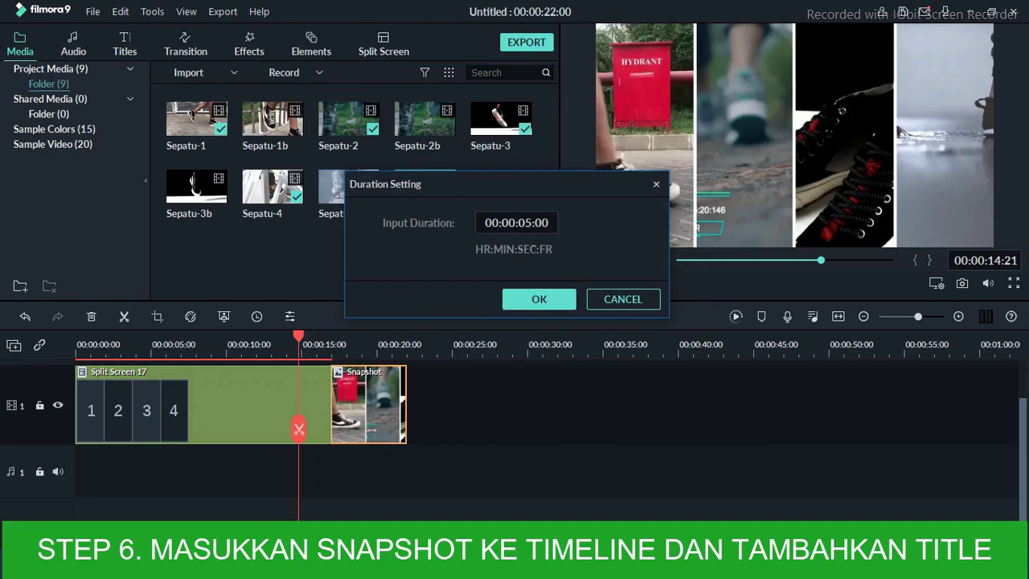
{"action": "left_click", "coordinate": [538, 298]}
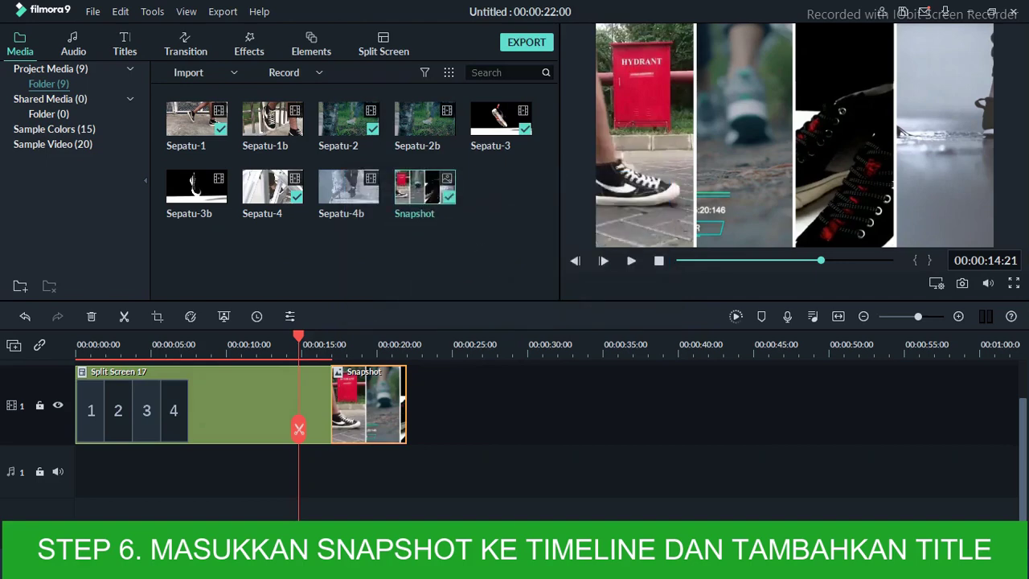
{"action": "left_click_drag", "start_coordinate": [299, 428], "coordinate": [384, 429]}
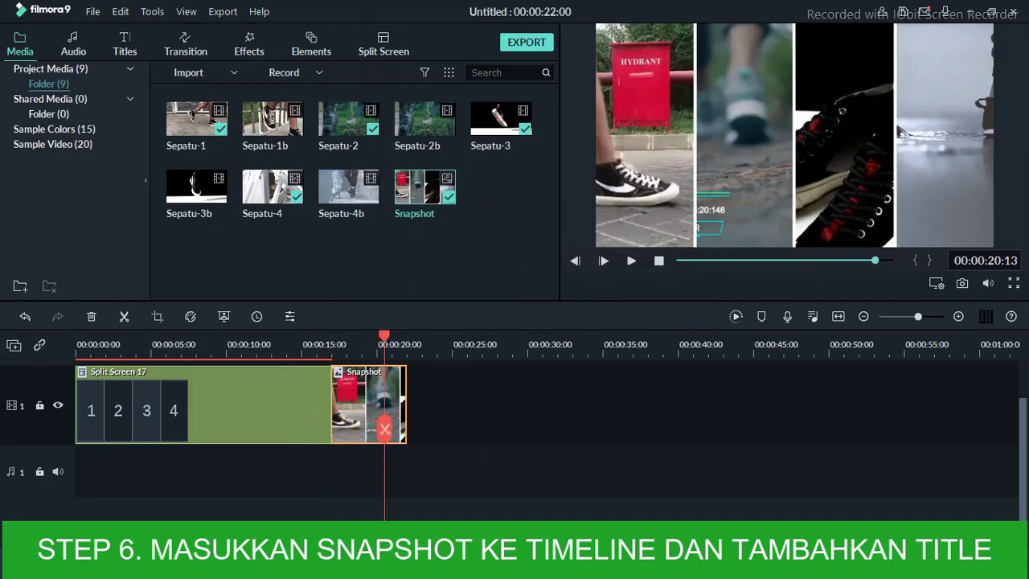
{"action": "scroll", "coordinate": [384, 429], "scroll_direction": "up", "scroll_amount": 2}
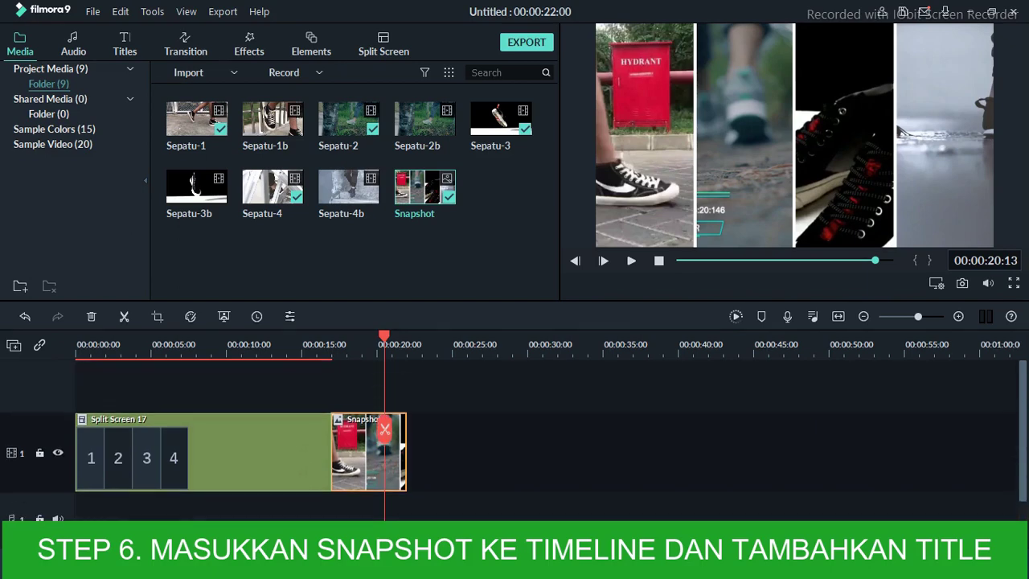
Step: Move the playhead to 00:00:17:00 and place the Default Title on the track above the Snapshot clip
{"action": "left_click_drag", "start_coordinate": [384, 428], "coordinate": [362, 428]}
{"action": "left_click_drag", "start_coordinate": [334, 428], "coordinate": [331, 428]}
{"action": "left_click", "coordinate": [124, 44]}
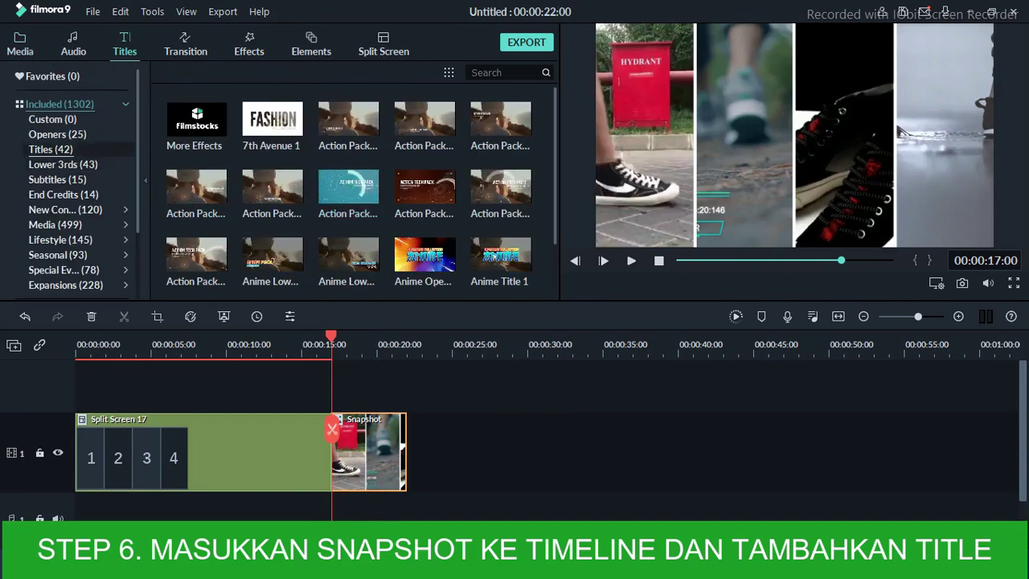
{"action": "left_click", "coordinate": [51, 150]}
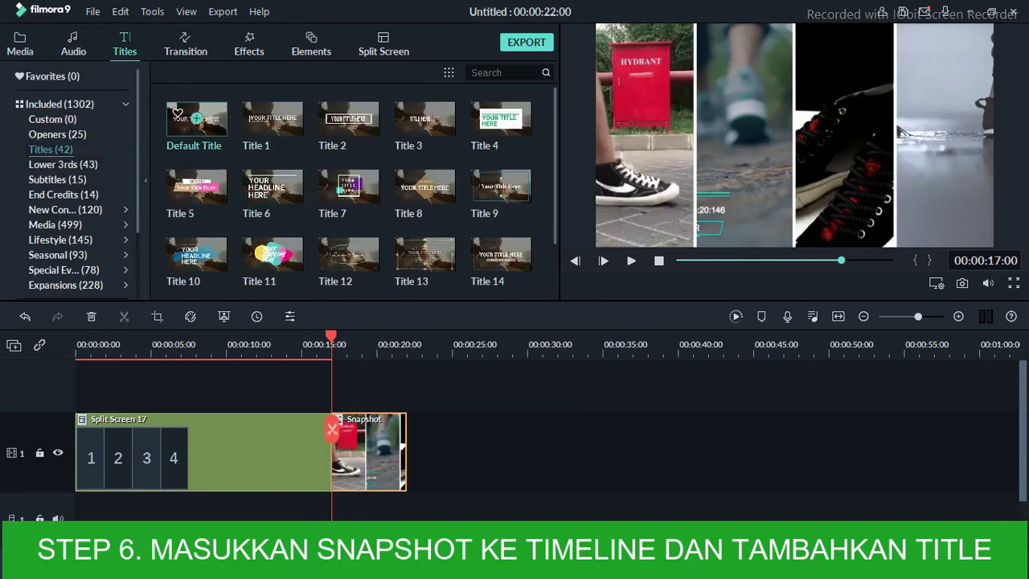
{"action": "left_click_drag", "start_coordinate": [196, 118], "coordinate": [370, 388]}
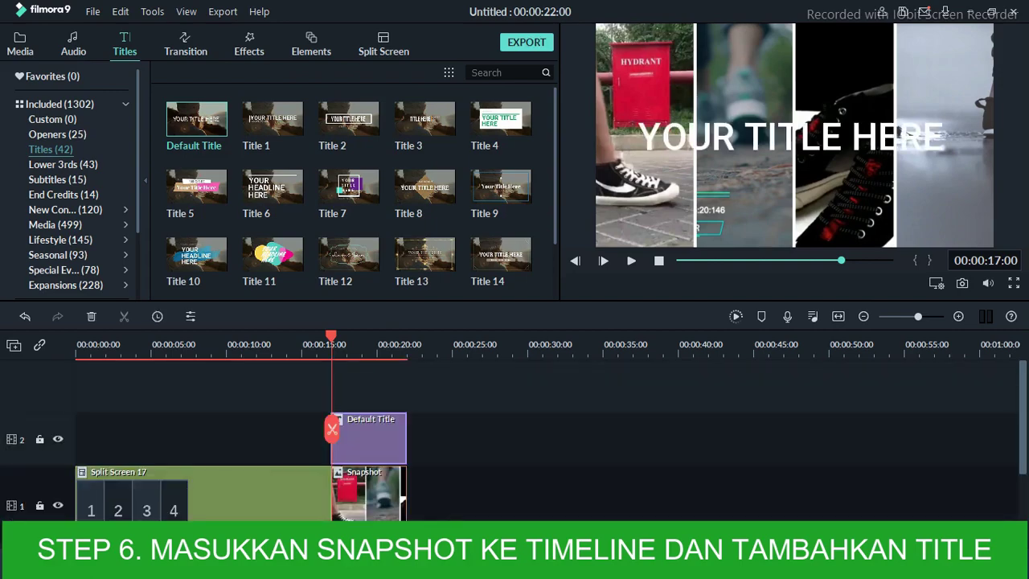
Step: Open the Default Title in the advanced text editor and replace its text with "BRAND SEPATU LOKAL"
{"action": "double_click", "coordinate": [369, 438]}
{"action": "left_click", "coordinate": [421, 280]}
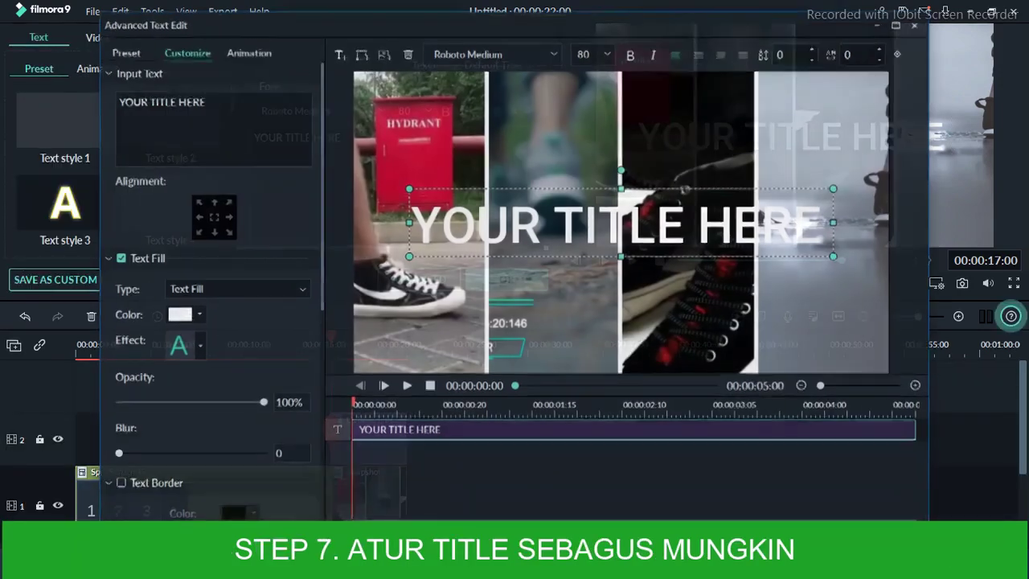
{"action": "key", "text": "ctrl+a"}
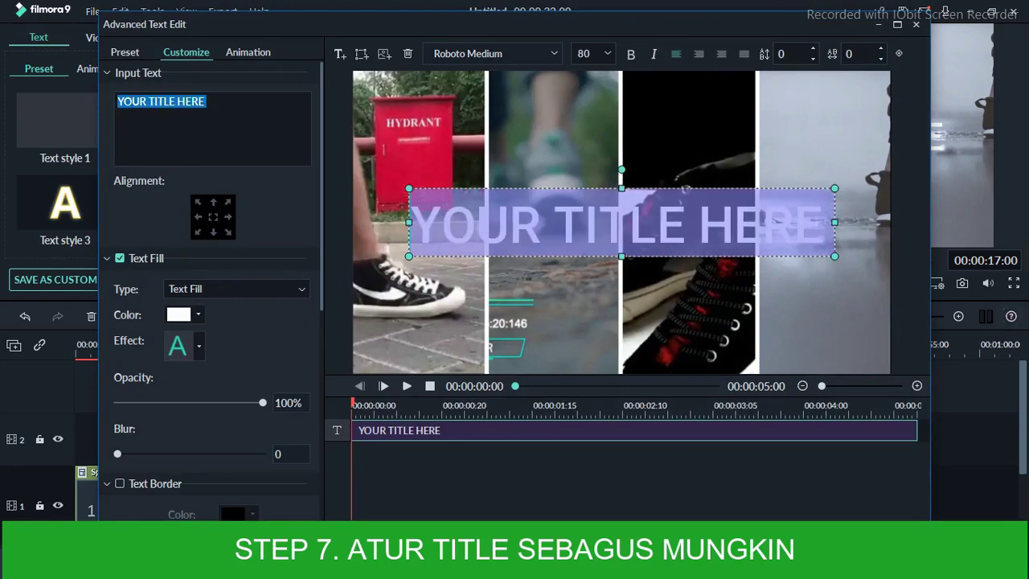
{"action": "type", "text": "BR"}
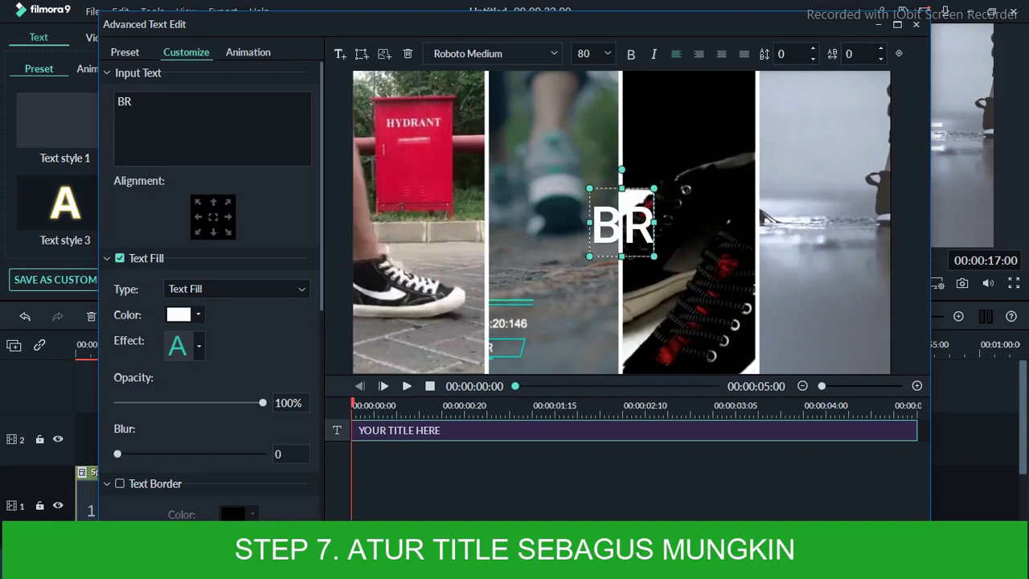
{"action": "type", "text": "A"}
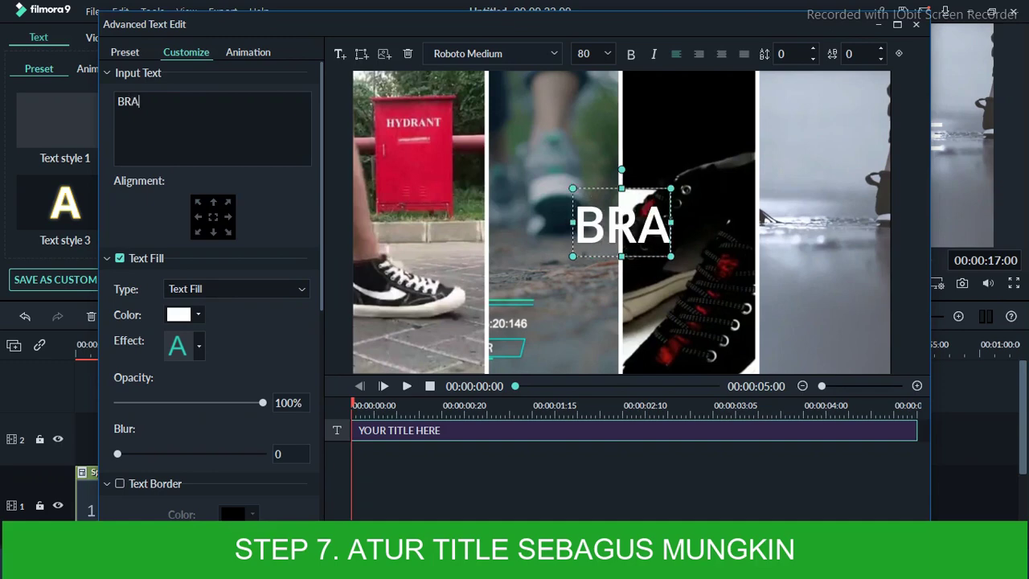
{"action": "type", "text": "ND SEPATU"}
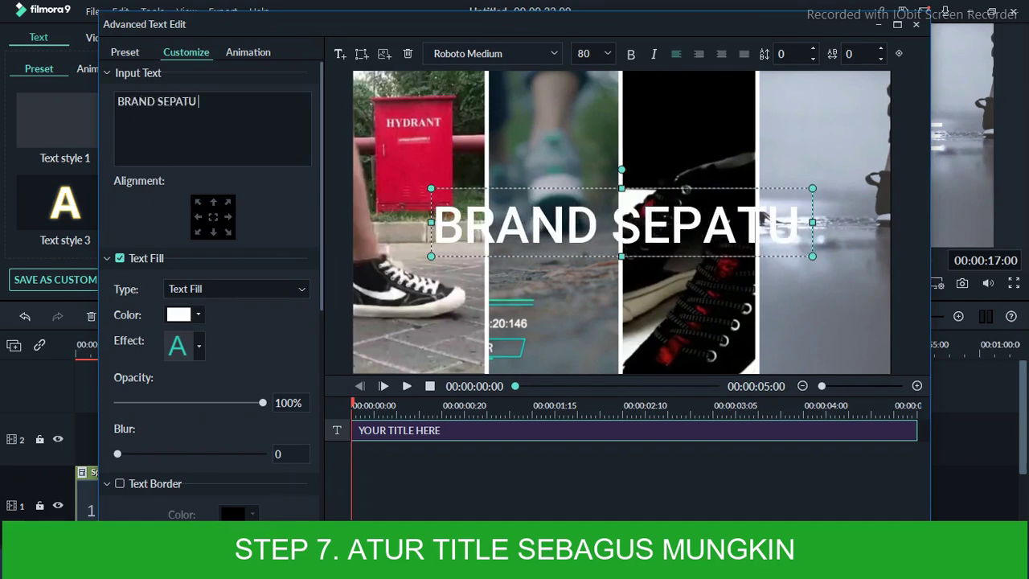
{"action": "type", "text": " LOKAL"}
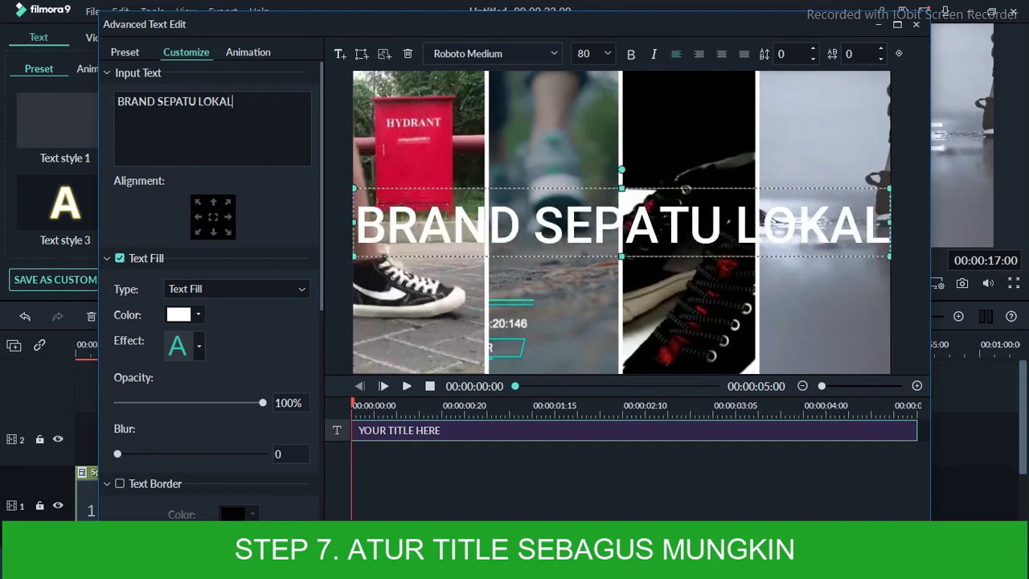
Step: Set the font size of the whole "BRAND SEPATU LOKAL" text to 62
{"action": "key", "text": "ctrl+a"}
{"action": "left_click", "coordinate": [584, 53]}
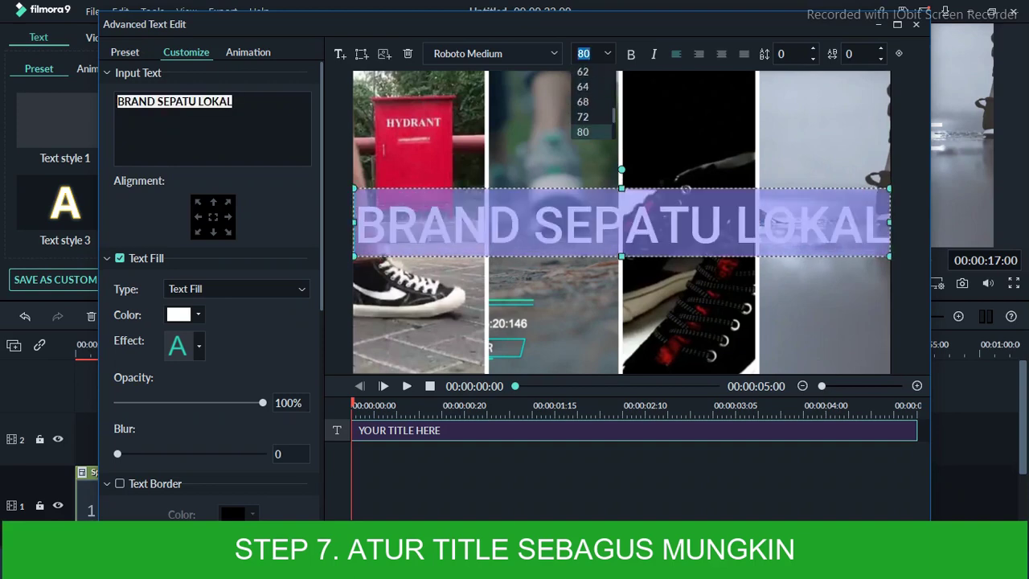
{"action": "type", "text": "62"}
{"action": "key", "text": "Return"}
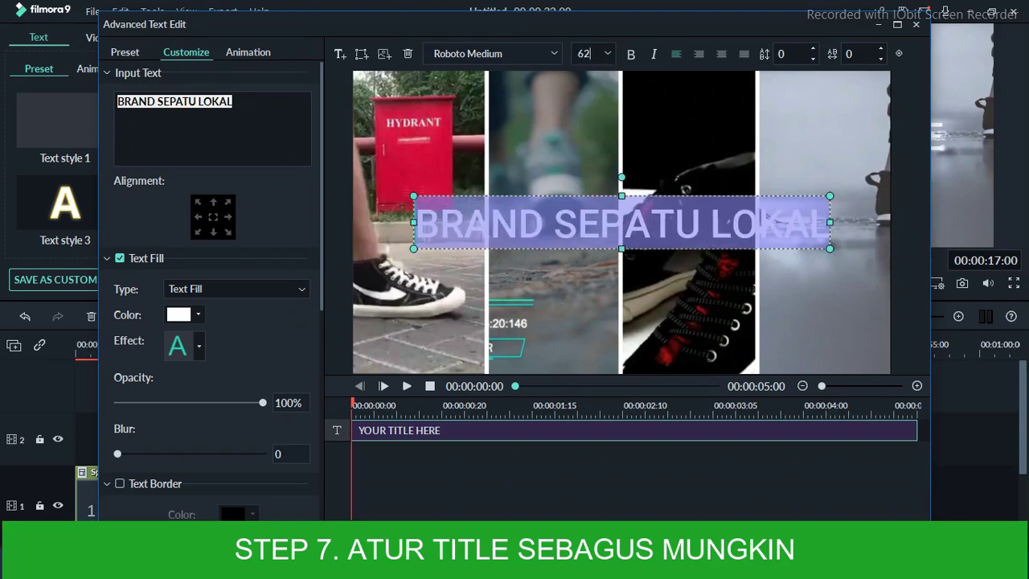
Step: Give the title a dark red text border with size 20 and apply the changes
{"action": "scroll", "coordinate": [212, 289], "scroll_direction": "down", "scroll_amount": 1}
{"action": "scroll", "coordinate": [230, 352], "scroll_direction": "down", "scroll_amount": 4}
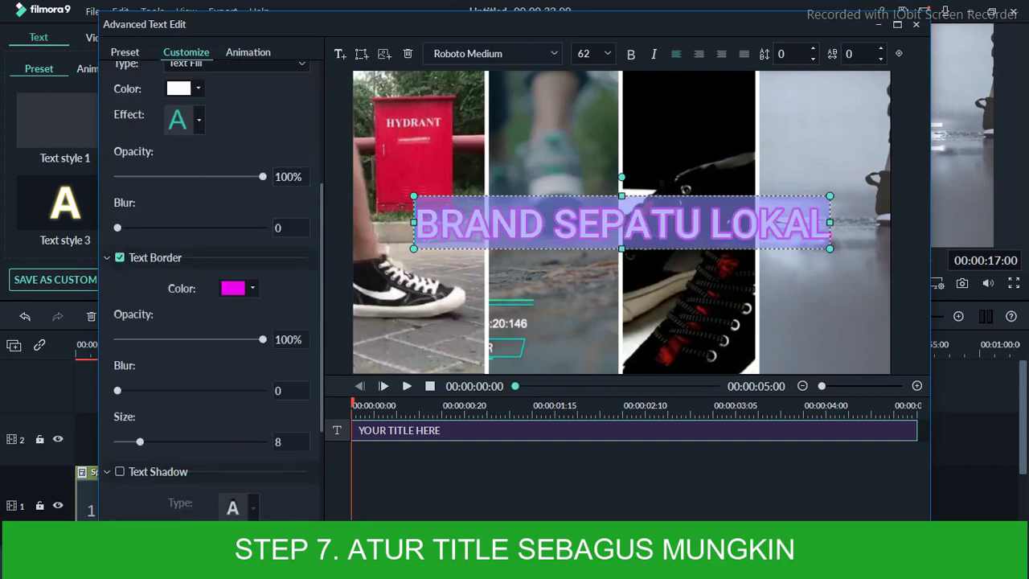
{"action": "left_click", "coordinate": [253, 287]}
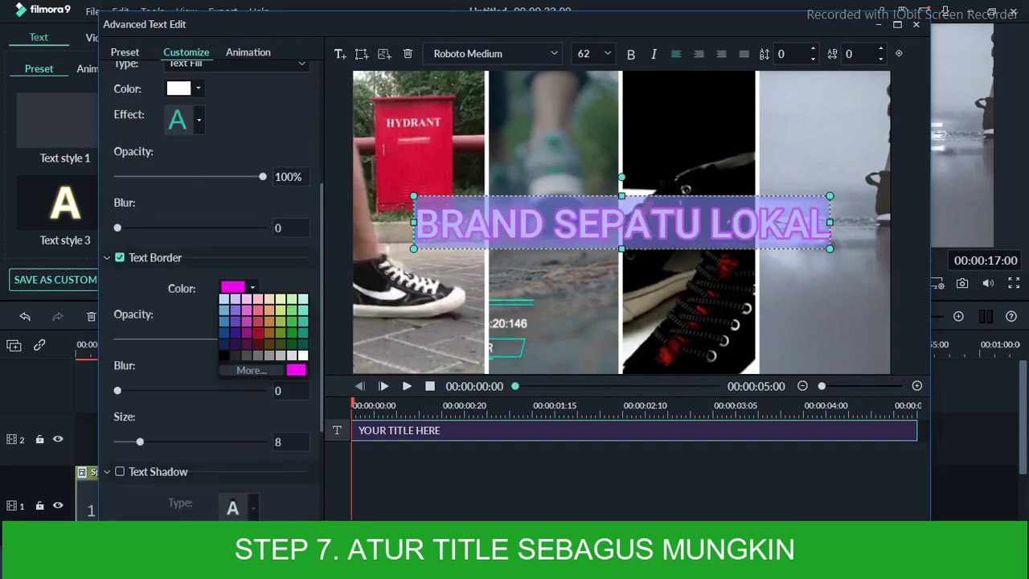
{"action": "left_click", "coordinate": [258, 334]}
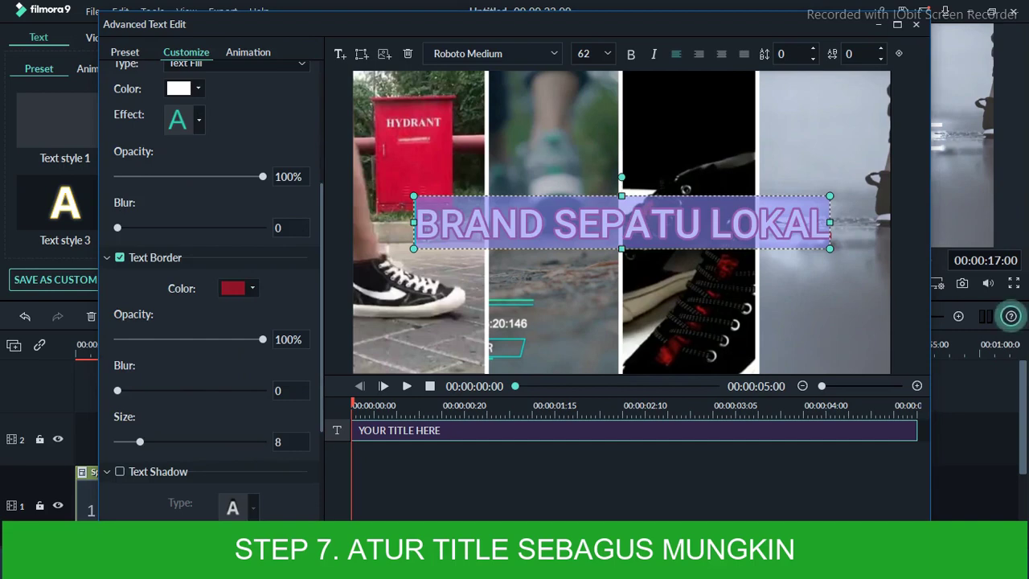
{"action": "left_click_drag", "start_coordinate": [139, 441], "coordinate": [175, 441]}
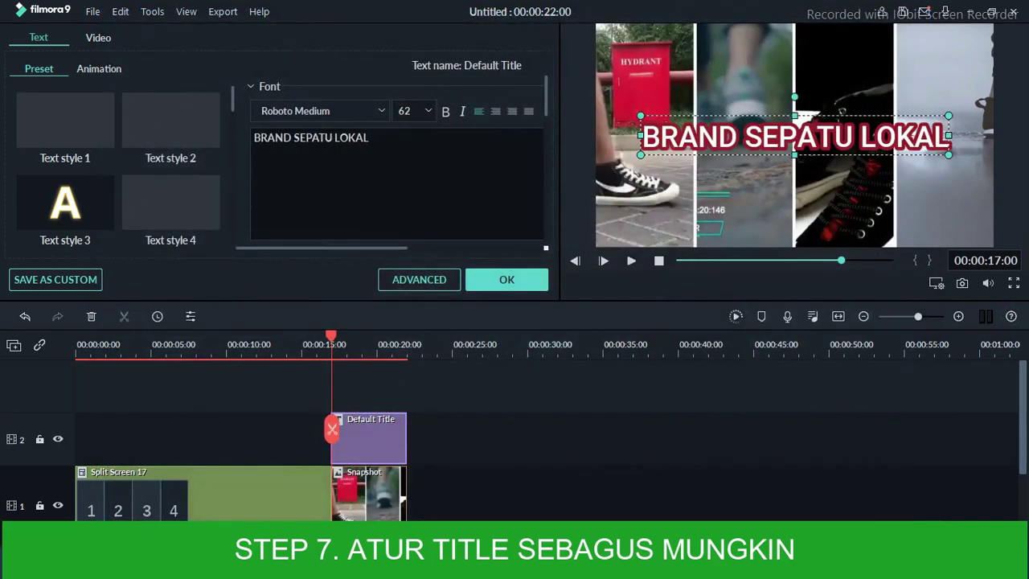
{"action": "mouse_move", "coordinate": [332, 428]}
{"action": "left_mouse_down"}
{"action": "mouse_move", "coordinate": [414, 429]}
{"action": "mouse_move", "coordinate": [331, 428]}
{"action": "left_mouse_up"}
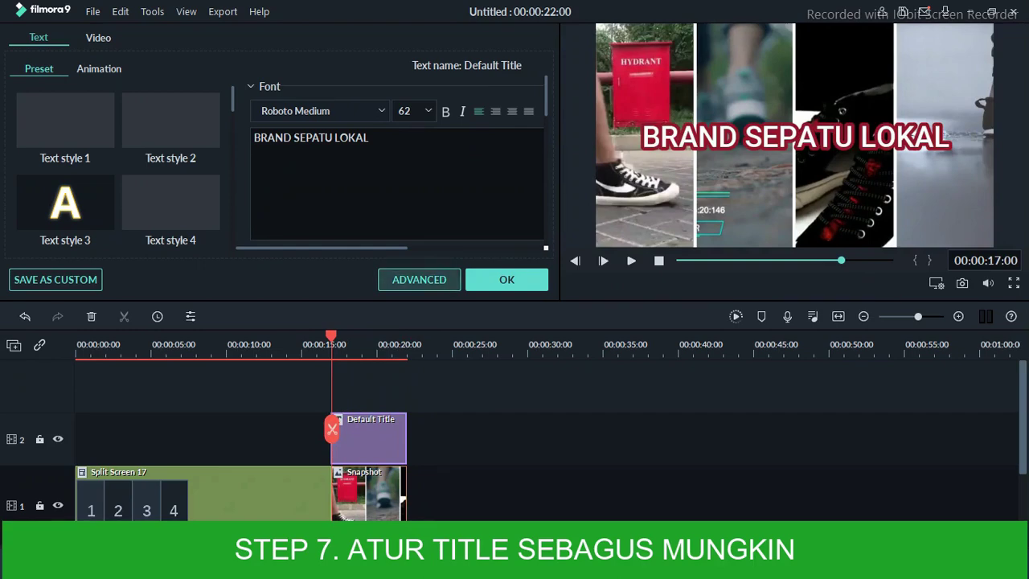
Step: Reopen the advanced text editor at full size and add a second title line reading "KOLEKSI TERBARU"
{"action": "left_click", "coordinate": [419, 279]}
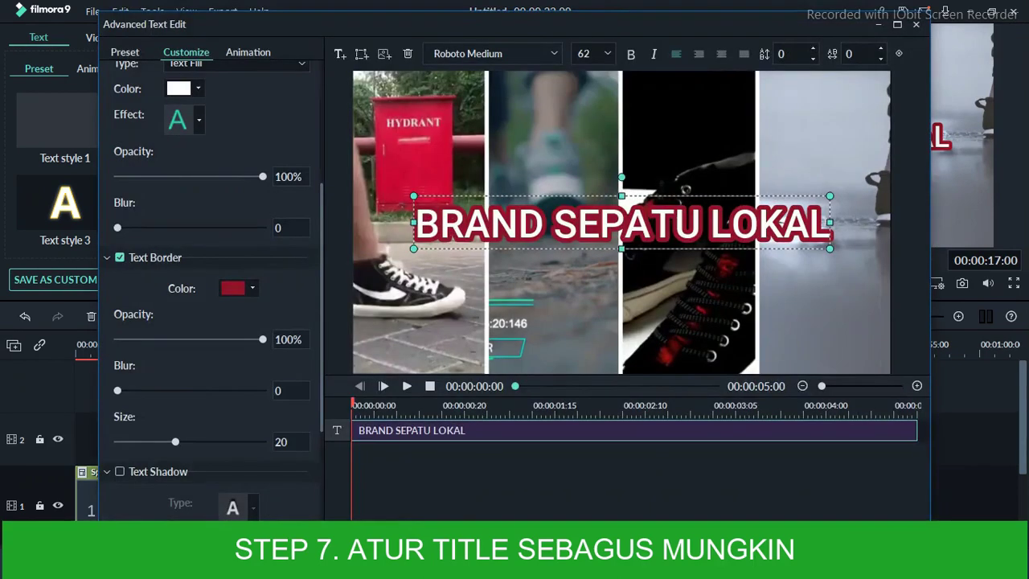
{"action": "left_click", "coordinate": [897, 25]}
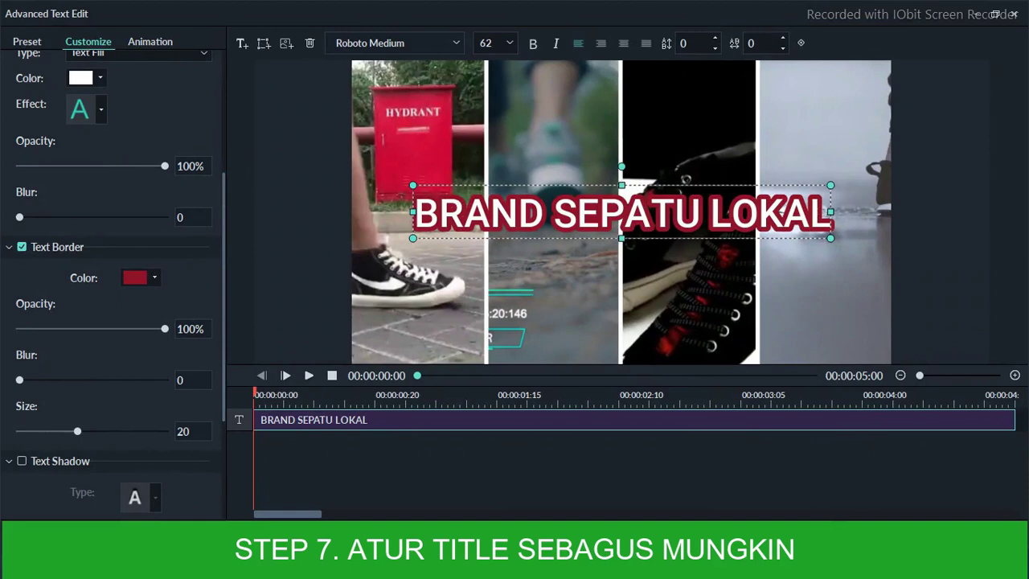
{"action": "scroll", "coordinate": [112, 281], "scroll_direction": "up", "scroll_amount": 3}
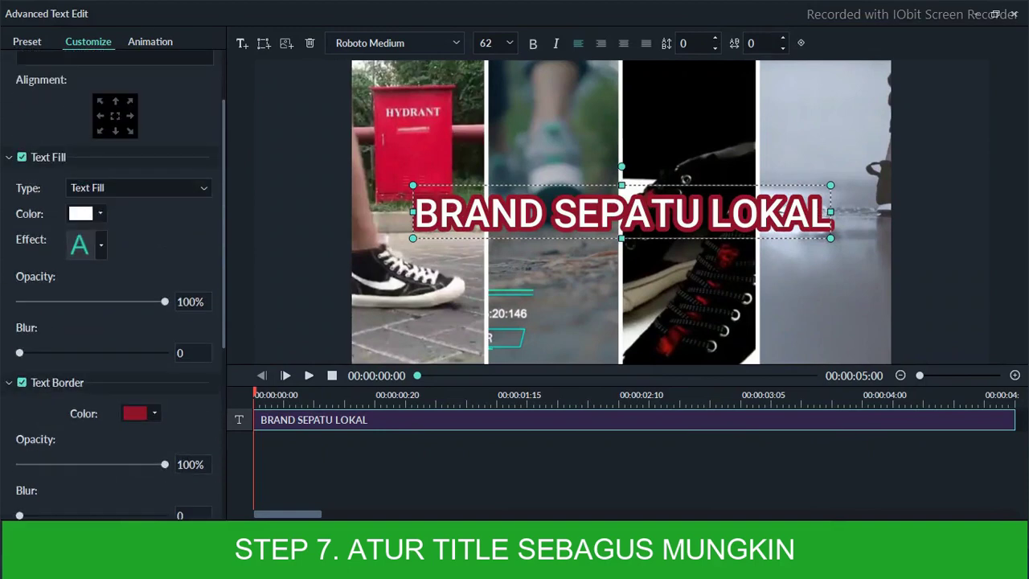
{"action": "scroll", "coordinate": [112, 281], "scroll_direction": "up", "scroll_amount": 2}
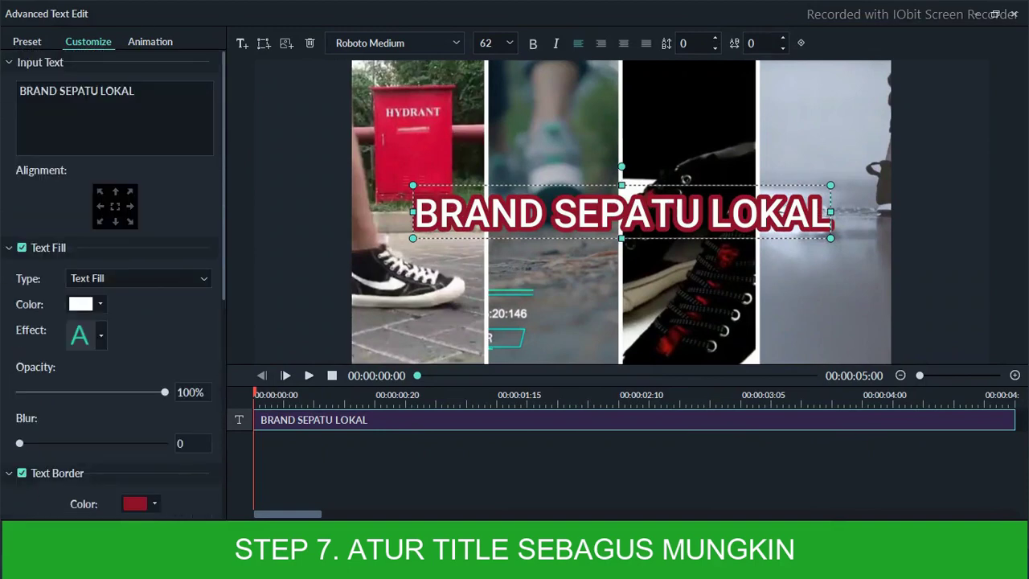
{"action": "key", "text": "Return"}
{"action": "type", "text": "KOLE"}
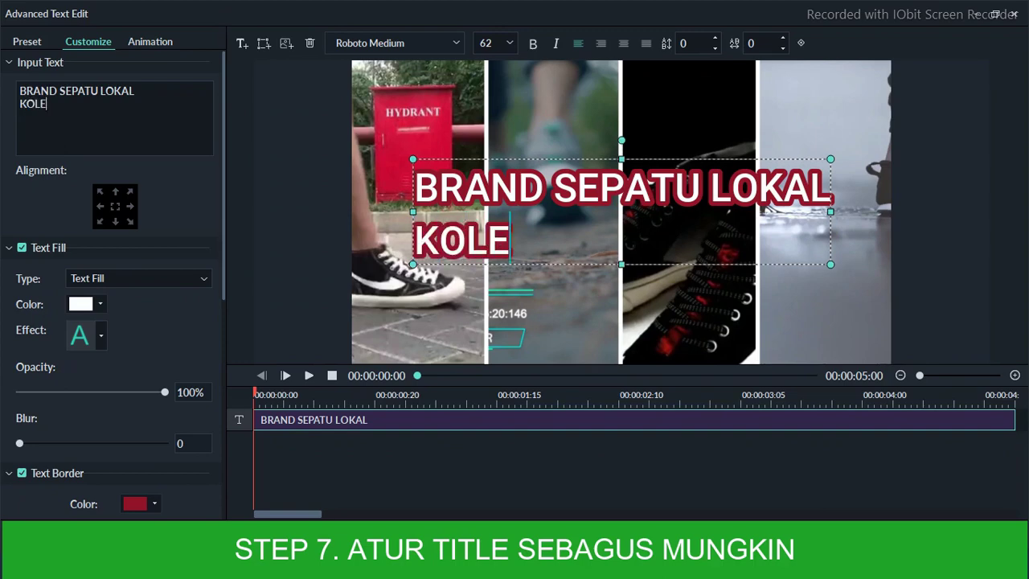
{"action": "type", "text": "KSI TERBARU"}
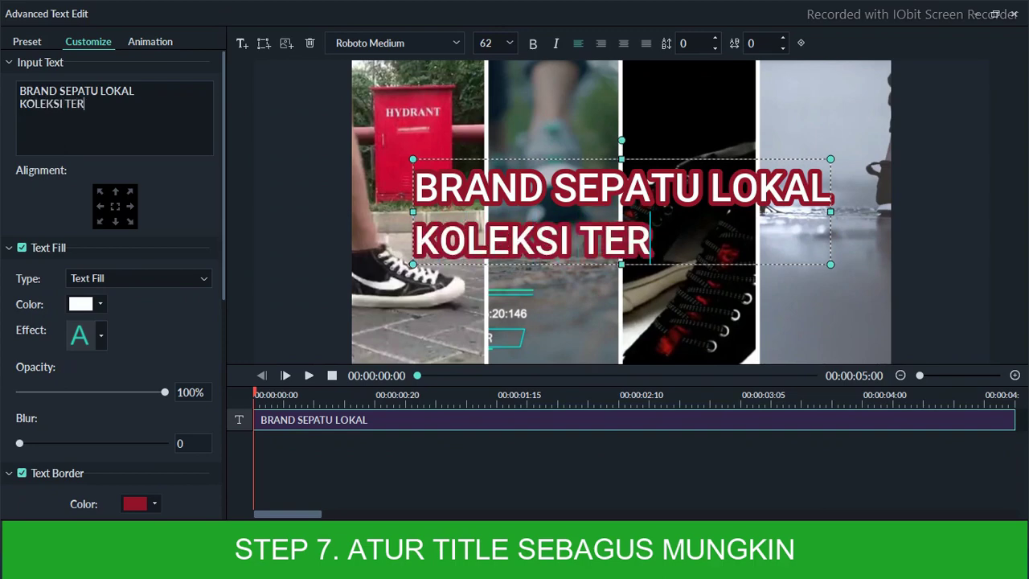
Step: Center-align the "KOLEKSI TERBARU" line beneath the first title line
{"action": "key", "text": "shift+Left"}
{"action": "key", "text": "shift+Left"}
{"action": "key", "text": "shift+Left"}
{"action": "key", "text": "shift+Left"}
{"action": "key", "text": "shift+Left"}
{"action": "key", "text": "shift+Left"}
{"action": "key", "text": "shift+Left"}
{"action": "key", "text": "shift+Left"}
{"action": "key", "text": "shift+Left"}
{"action": "key", "text": "shift+Left"}
{"action": "key", "text": "shift+Left"}
{"action": "key", "text": "shift+Left"}
{"action": "key", "text": "shift+Left"}
{"action": "key", "text": "shift+Left"}
{"action": "key", "text": "shift+Left"}
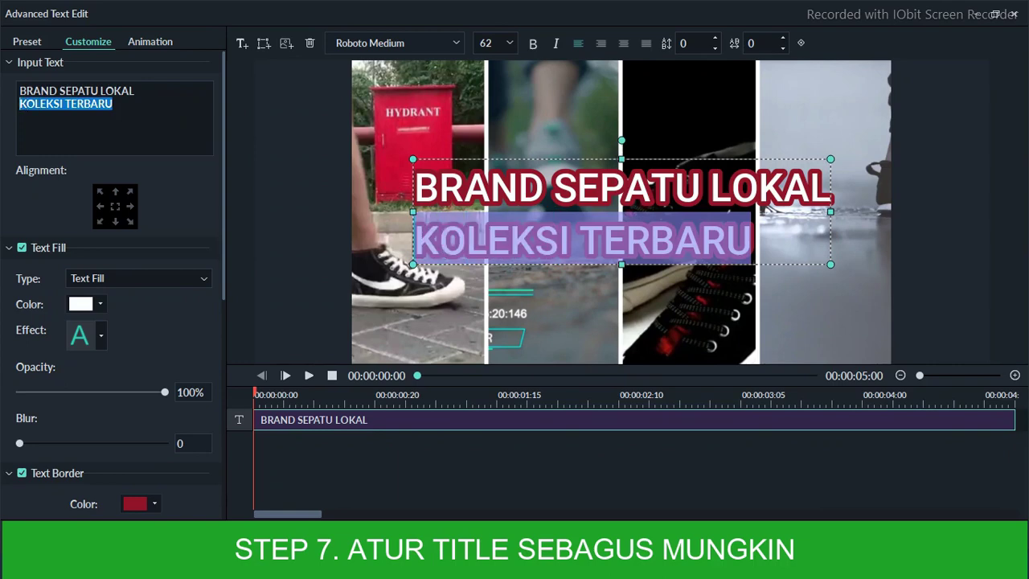
{"action": "key", "text": "ctrl+e"}
{"action": "key", "text": "Right"}
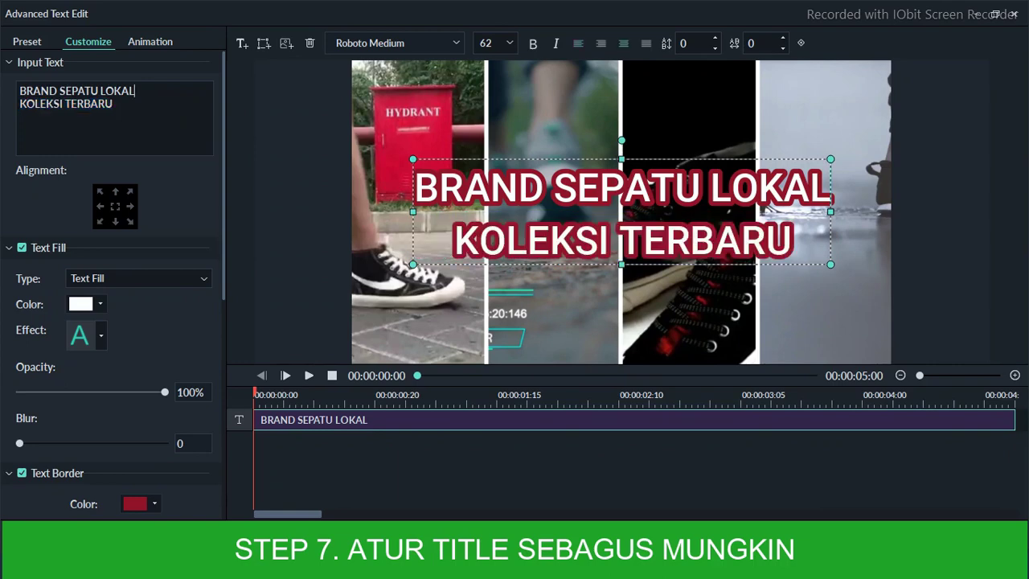
{"action": "key", "text": "ctrl+r"}
{"action": "key", "text": "ctrl+e"}
Step: Give the "KOLEKSI TERBARU" line a dark red fill and a light blue border, and confirm the title edits
{"action": "key", "text": "ctrl+shift+Left"}
{"action": "key", "text": "ctrl+shift+Left"}
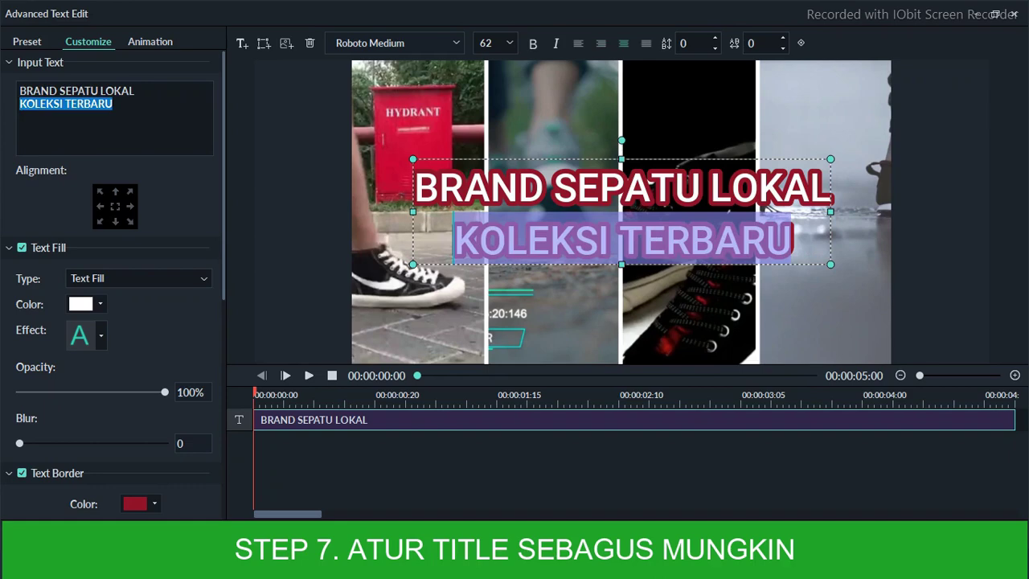
{"action": "left_click", "coordinate": [100, 304]}
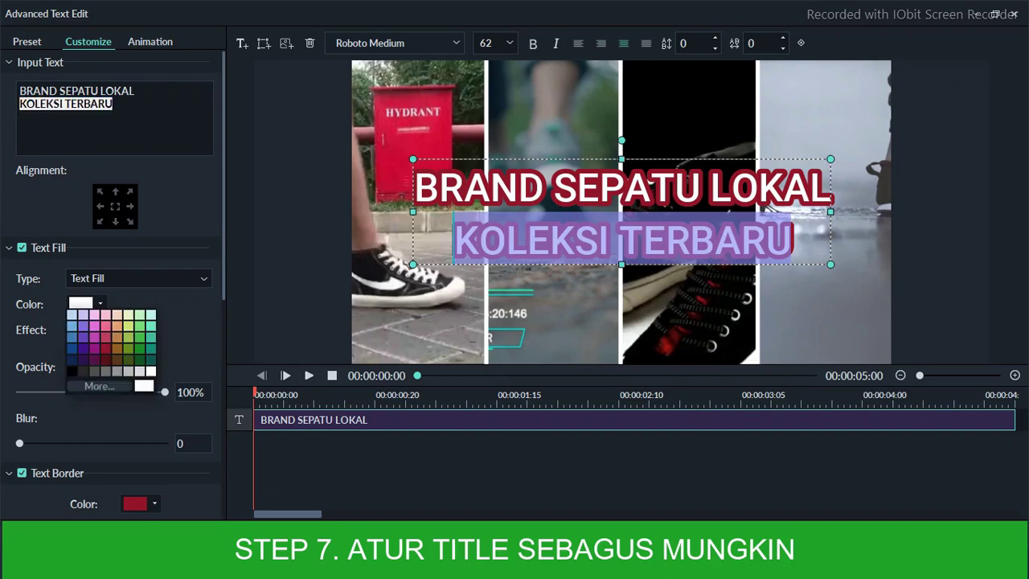
{"action": "left_click", "coordinate": [106, 348]}
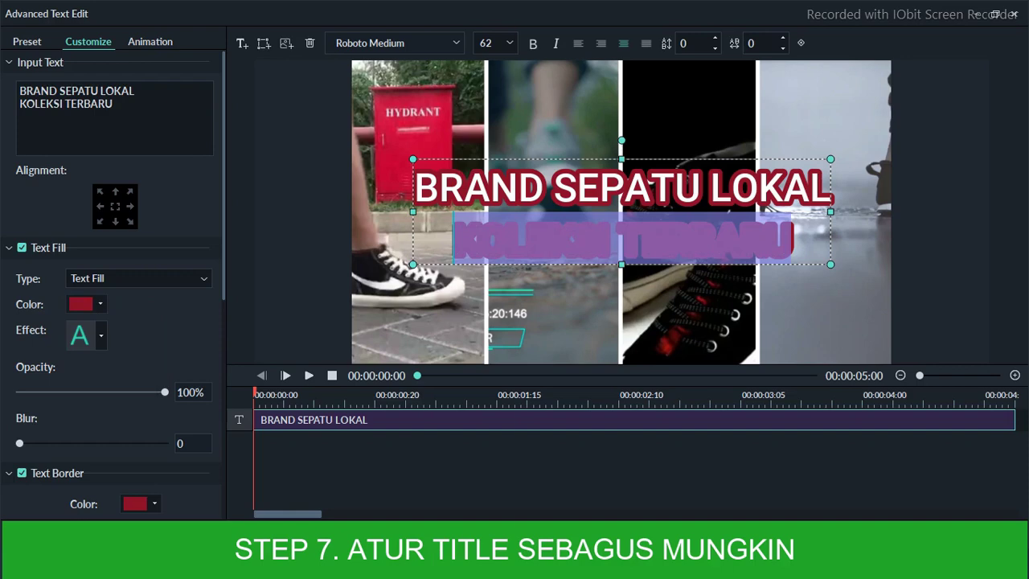
{"action": "left_click", "coordinate": [9, 247]}
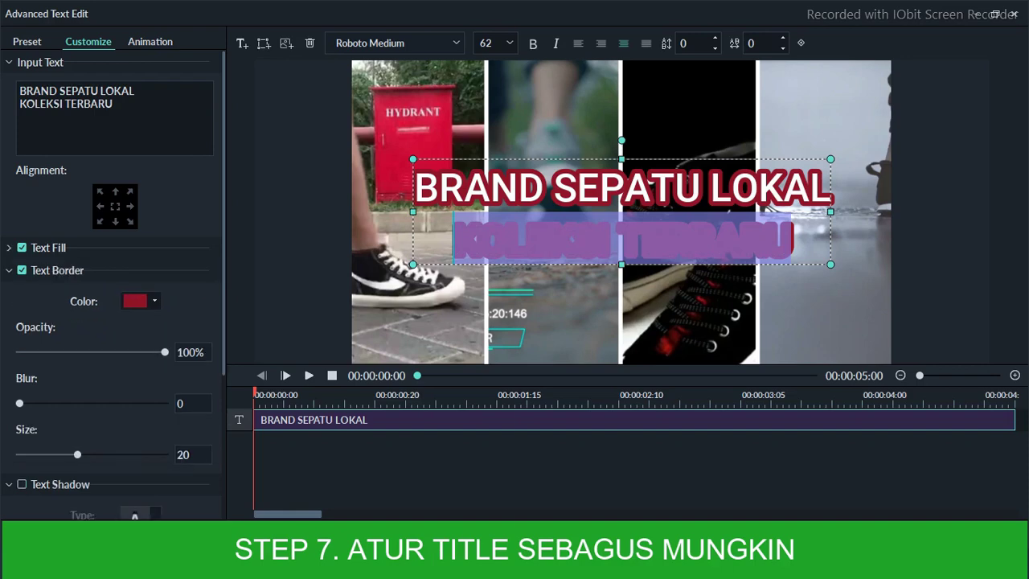
{"action": "left_click", "coordinate": [135, 300]}
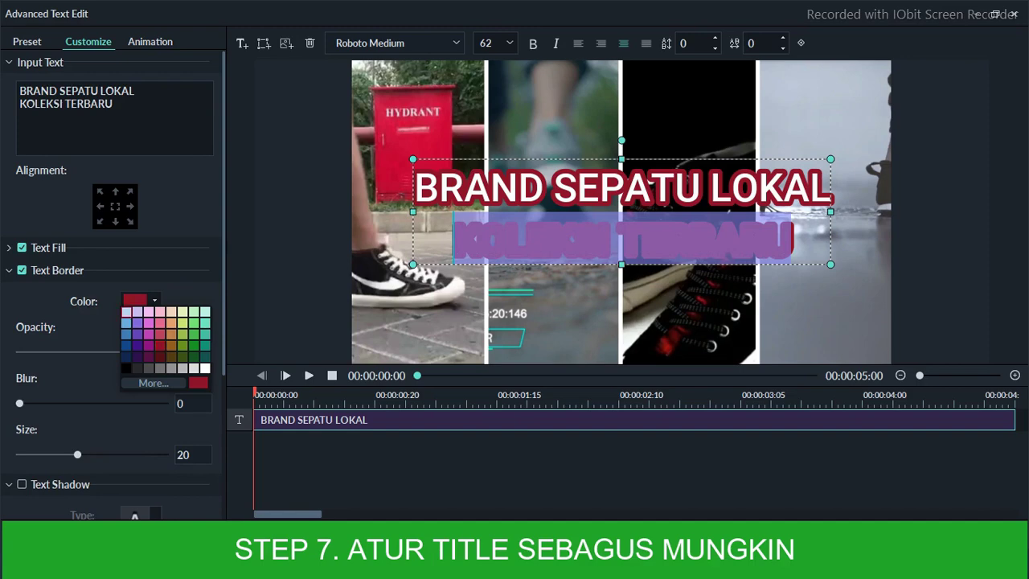
{"action": "left_click", "coordinate": [161, 346]}
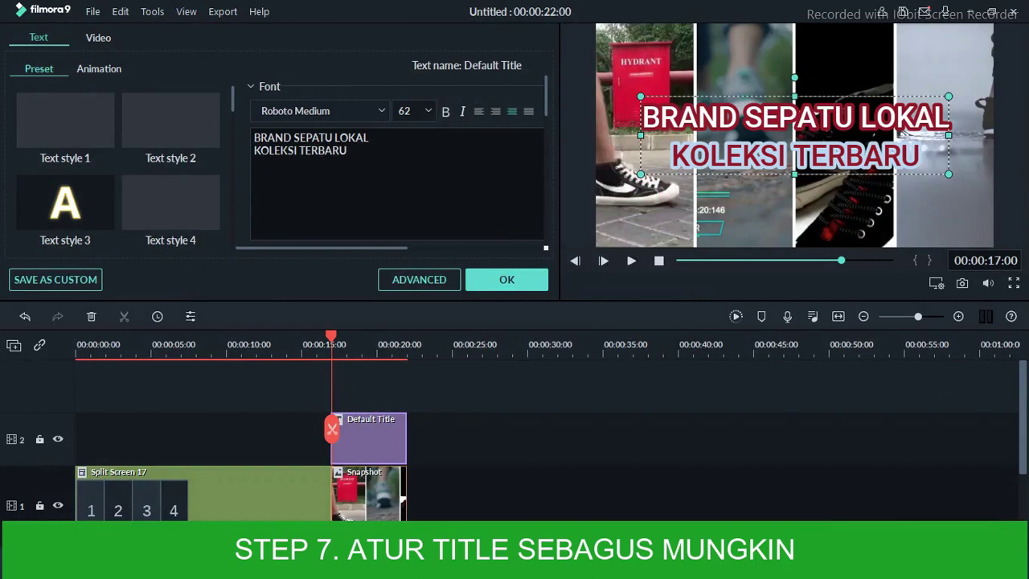
{"action": "mouse_move", "coordinate": [331, 429]}
{"action": "left_mouse_down"}
{"action": "mouse_move", "coordinate": [404, 428]}
{"action": "mouse_move", "coordinate": [340, 428]}
{"action": "mouse_move", "coordinate": [372, 428]}
{"action": "left_mouse_up"}
{"action": "key", "text": "Return"}
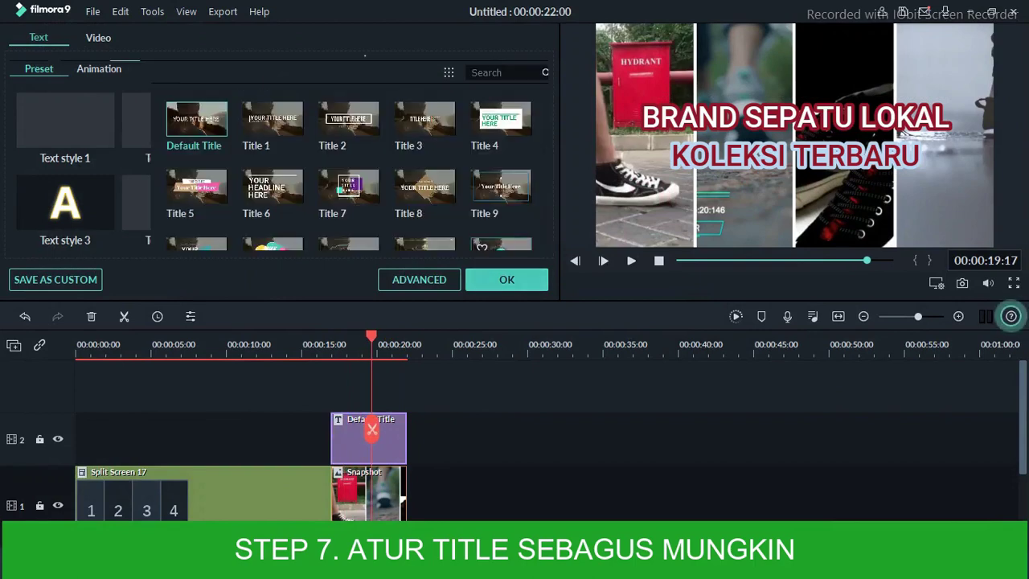
Step: Return to the project media and check the title near the end of the Snapshot clip at 00:00:21:08
{"action": "scroll", "coordinate": [371, 428], "scroll_direction": "down", "scroll_amount": 2}
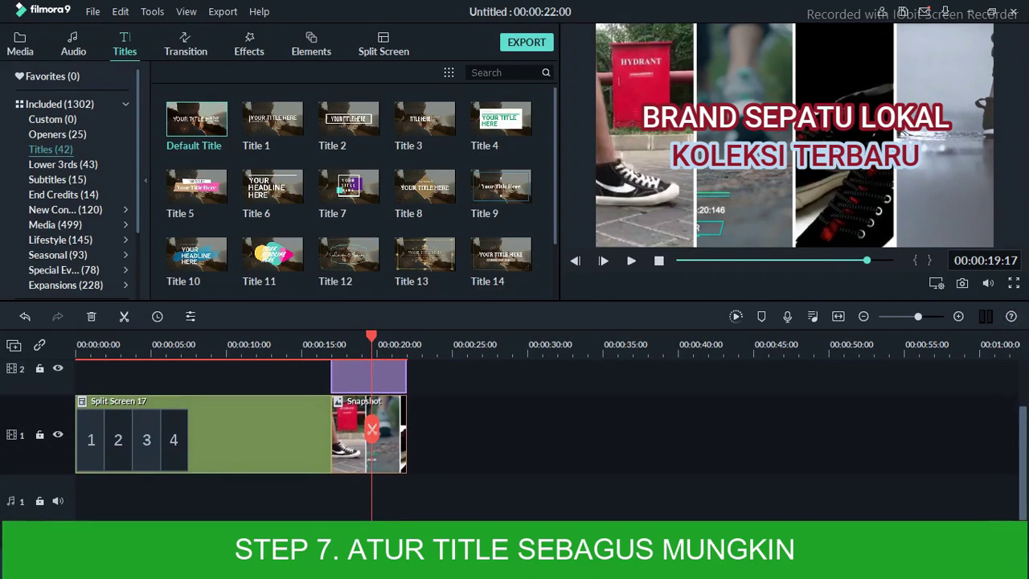
{"action": "left_click_drag", "start_coordinate": [371, 428], "coordinate": [406, 428]}
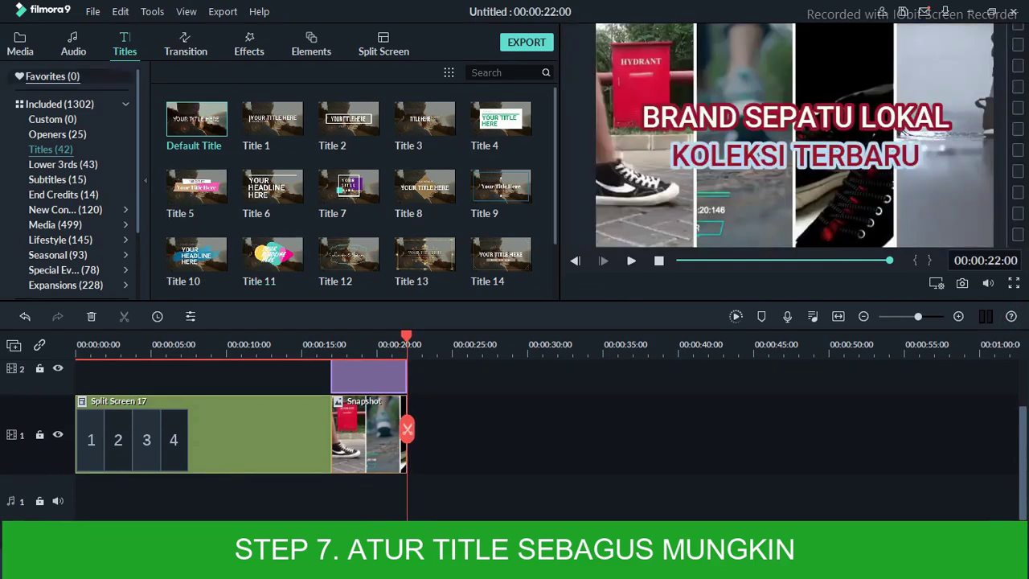
{"action": "left_click", "coordinate": [20, 44]}
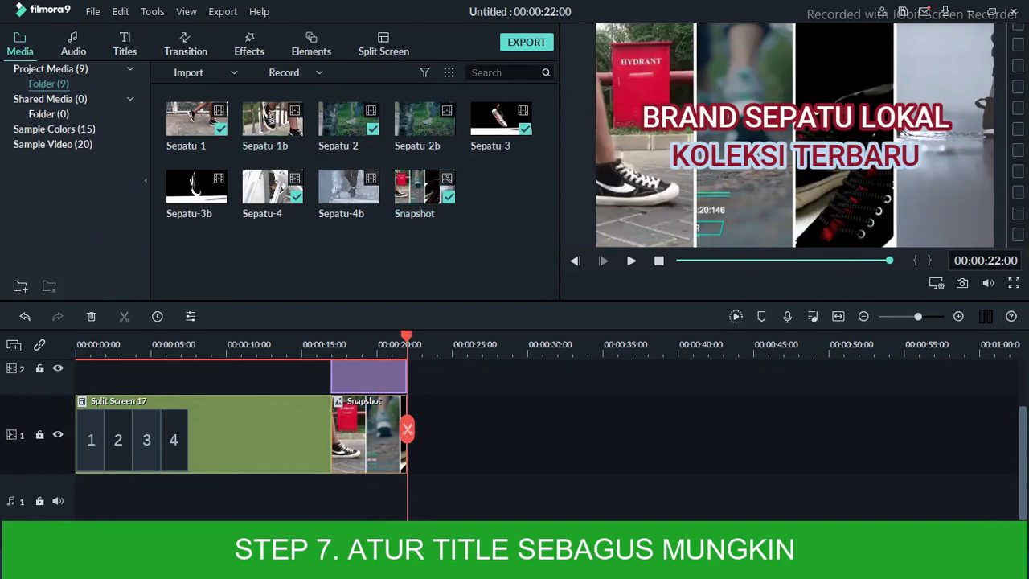
{"action": "left_click", "coordinate": [397, 344]}
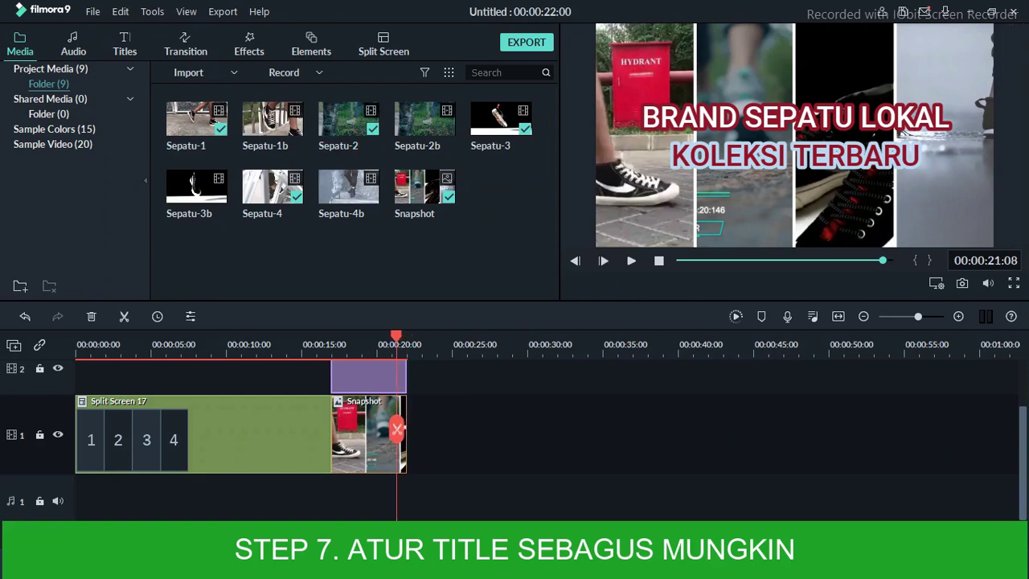
Step: Add the diagonal two-part Split Screen 22 layout directly after the Snapshot clip on video track 1
{"action": "key", "text": "space"}
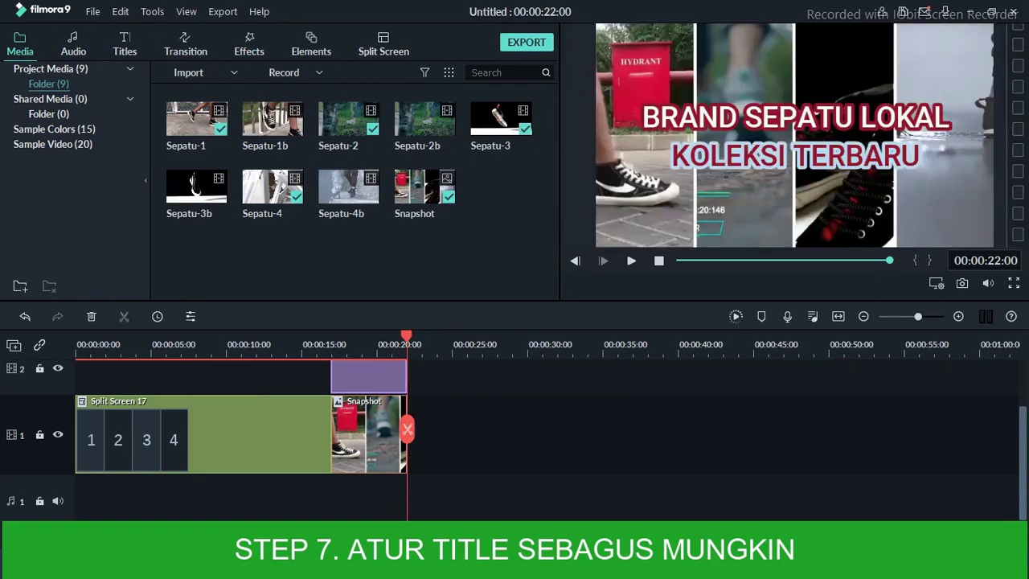
{"action": "left_click", "coordinate": [383, 44]}
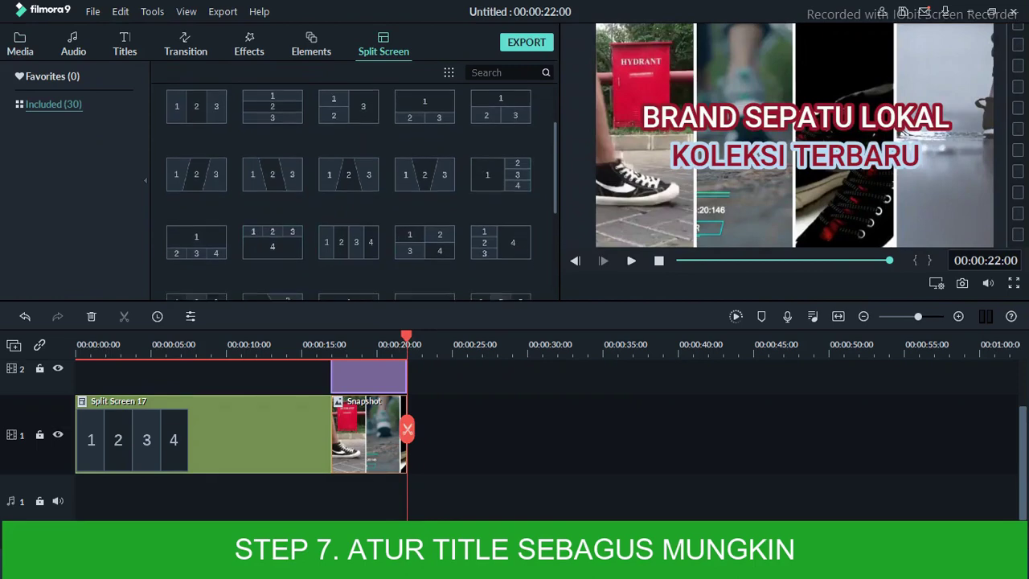
{"action": "scroll", "coordinate": [349, 193], "scroll_direction": "down", "scroll_amount": 2}
{"action": "scroll", "coordinate": [349, 192], "scroll_direction": "down", "scroll_amount": 1}
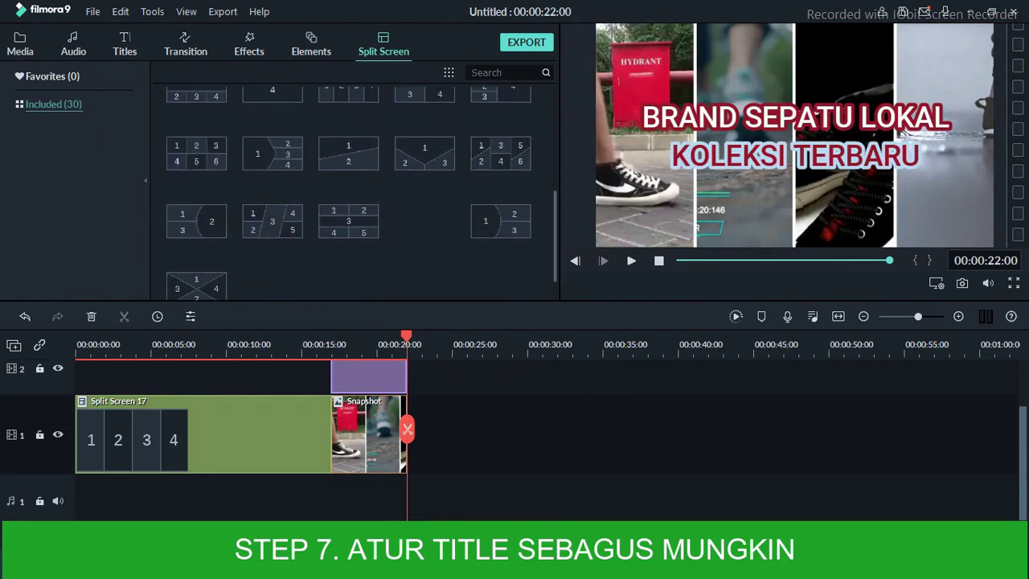
{"action": "scroll", "coordinate": [349, 193], "scroll_direction": "up", "scroll_amount": 4}
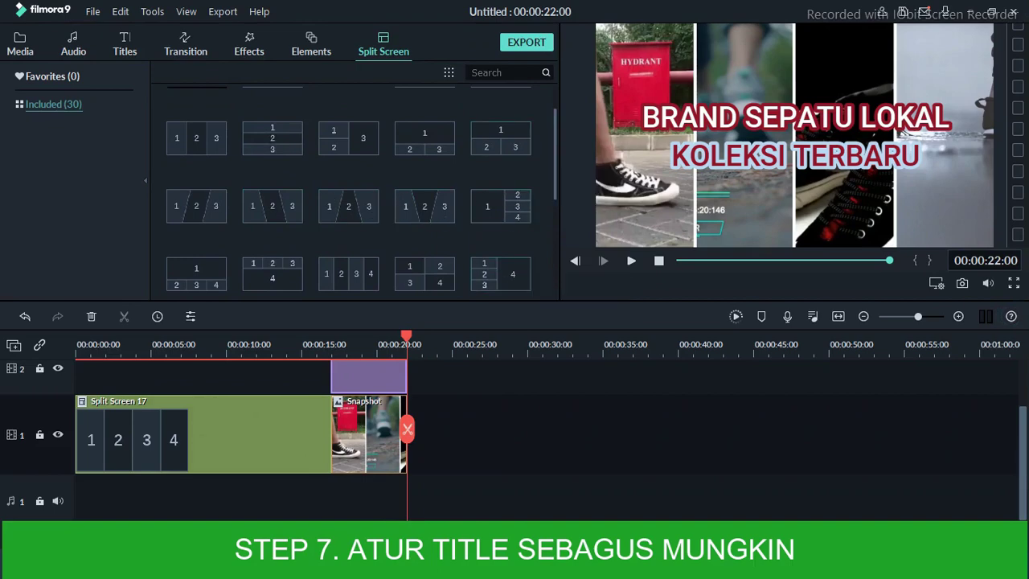
{"action": "scroll", "coordinate": [361, 188], "scroll_direction": "down", "scroll_amount": 5}
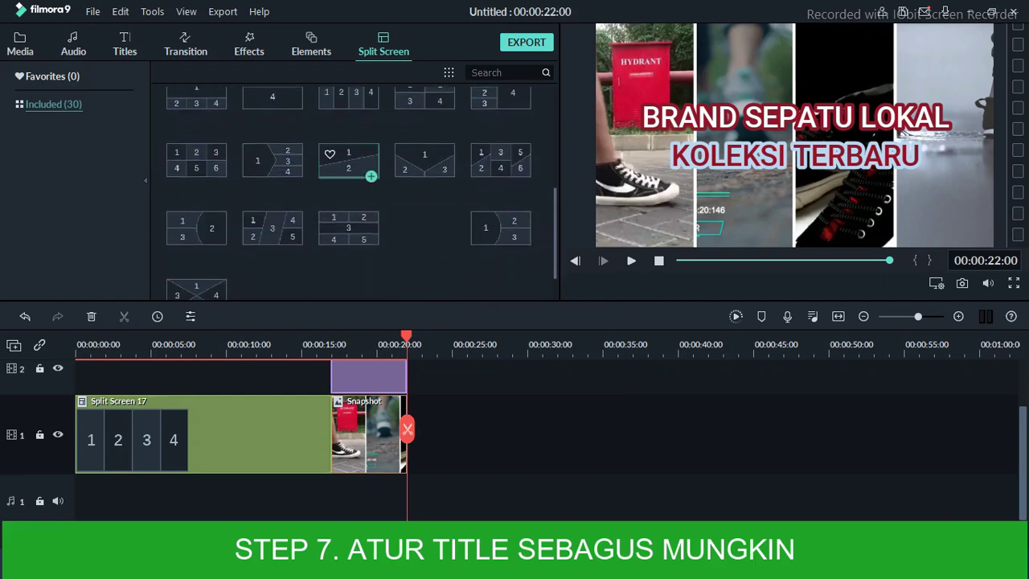
{"action": "left_click_drag", "start_coordinate": [348, 165], "coordinate": [443, 434]}
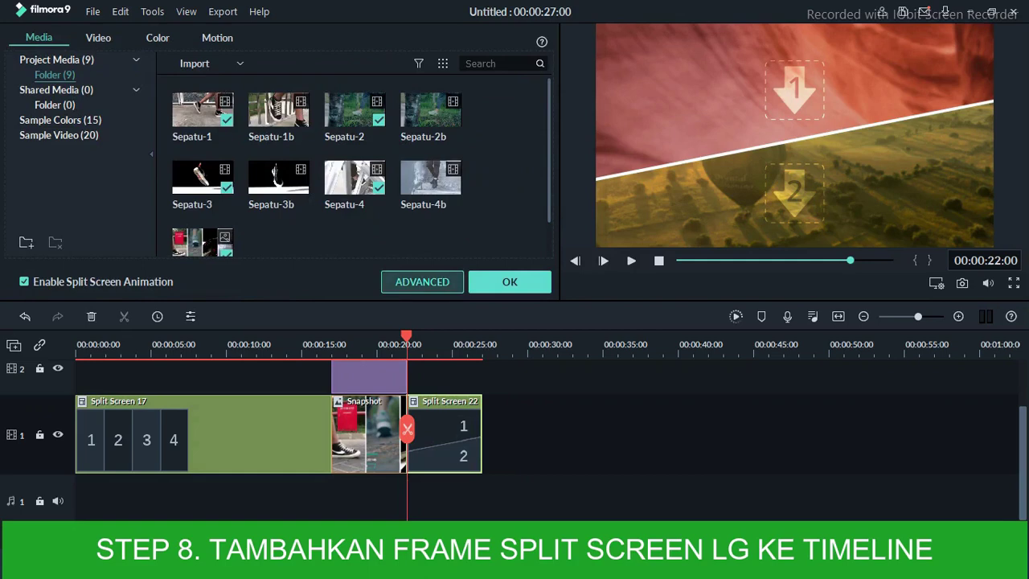
Step: In the advanced split screen editor, fill area 1 of the diagonal layout with Sepatu-1 and area 2 with Sepatu-1b
{"action": "left_click", "coordinate": [422, 281]}
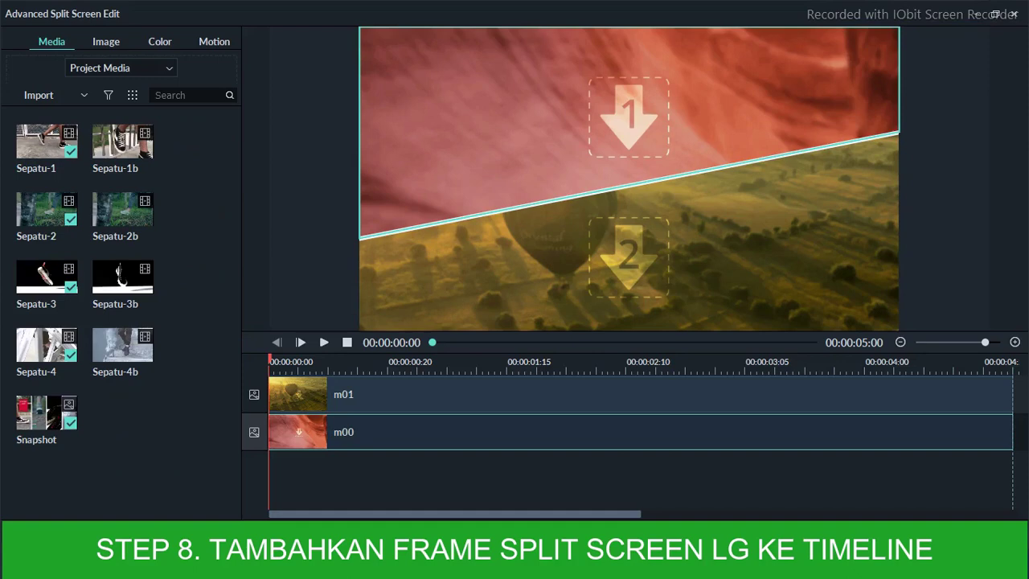
{"action": "left_click", "coordinate": [628, 257]}
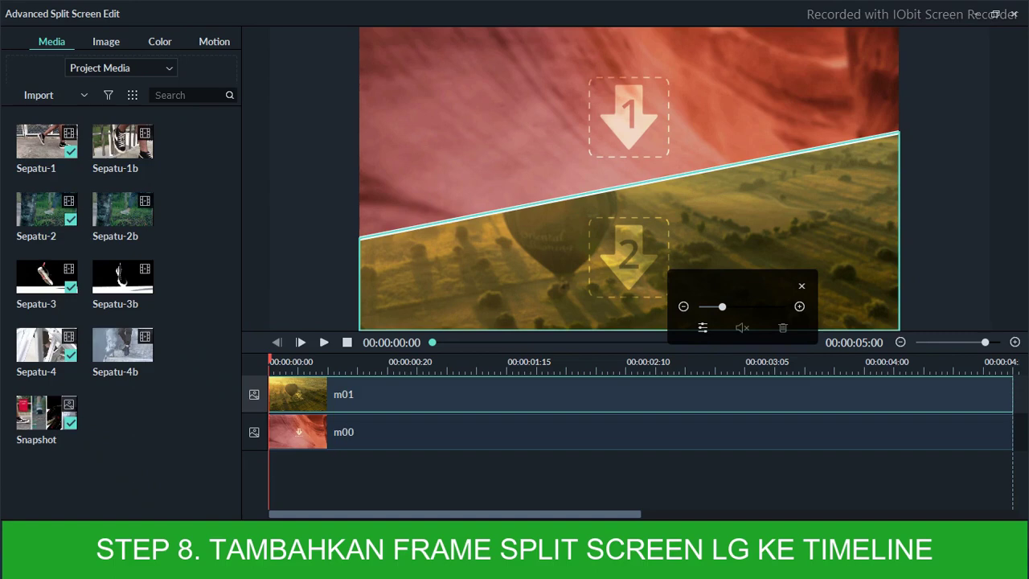
{"action": "left_click", "coordinate": [798, 306]}
{"action": "left_click", "coordinate": [683, 306]}
{"action": "mouse_move", "coordinate": [629, 257]}
{"action": "left_mouse_down"}
{"action": "mouse_move", "coordinate": [667, 233]}
{"action": "mouse_move", "coordinate": [671, 241]}
{"action": "mouse_move", "coordinate": [660, 269]}
{"action": "mouse_move", "coordinate": [617, 277]}
{"action": "mouse_move", "coordinate": [629, 257]}
{"action": "left_mouse_up"}
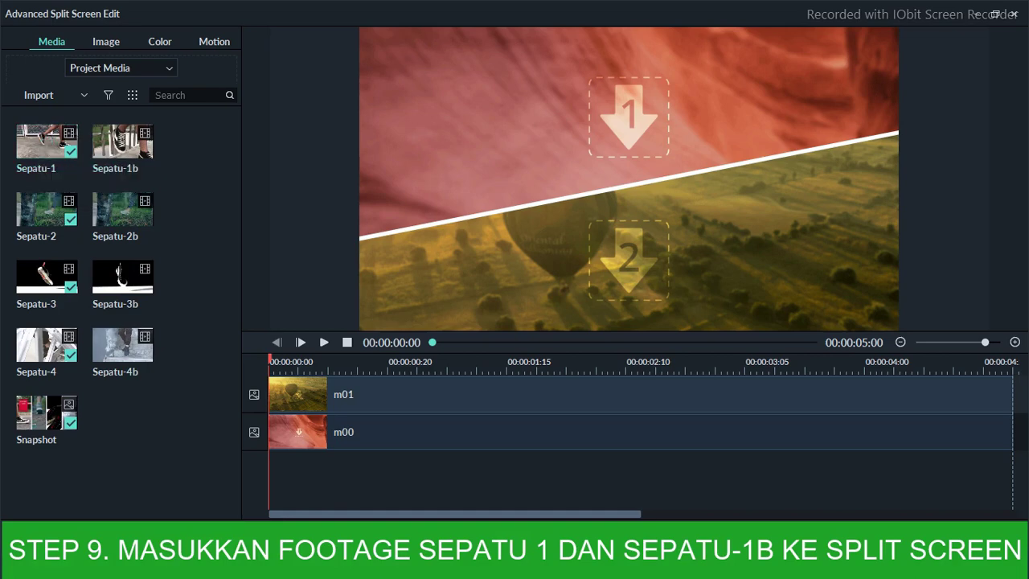
{"action": "left_click_drag", "start_coordinate": [47, 141], "coordinate": [628, 117]}
{"action": "left_click_drag", "start_coordinate": [122, 141], "coordinate": [629, 259]}
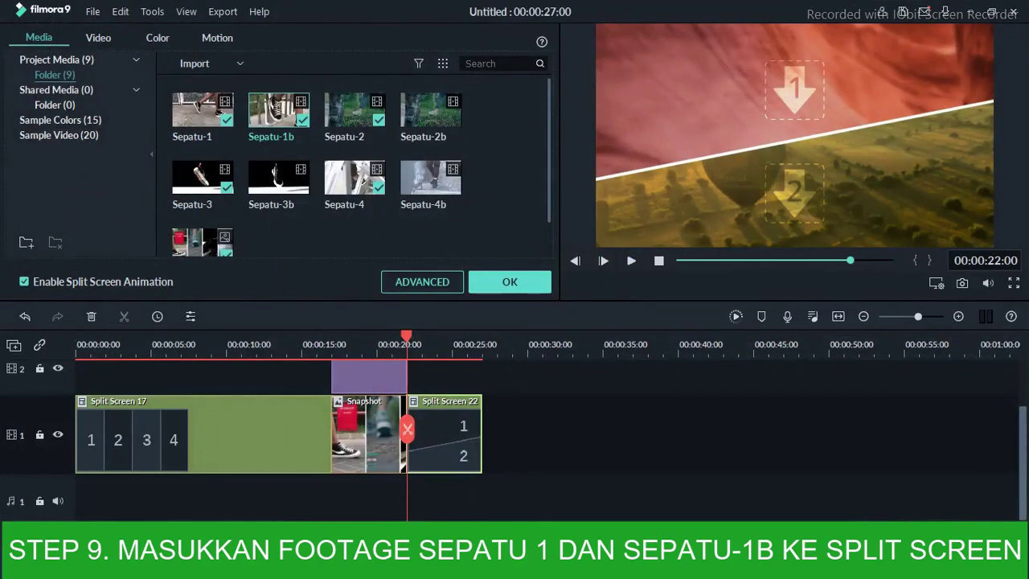
Step: Confirm the split screen and append the Sepatu-1b clip after it, keeping the project settings at 1920 x 1080 25fps
{"action": "key", "text": "space"}
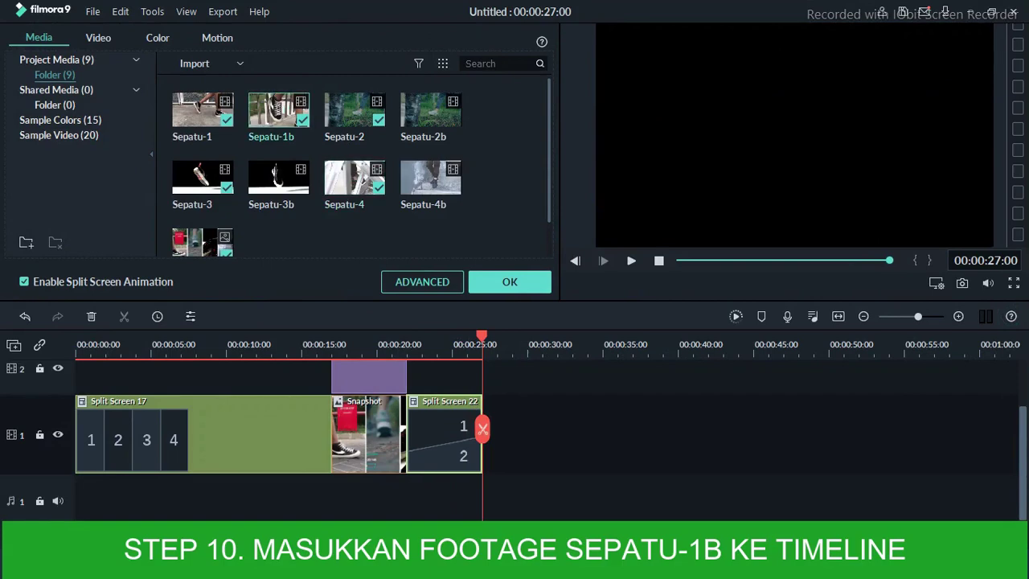
{"action": "left_click", "coordinate": [509, 281]}
{"action": "left_click", "coordinate": [20, 44]}
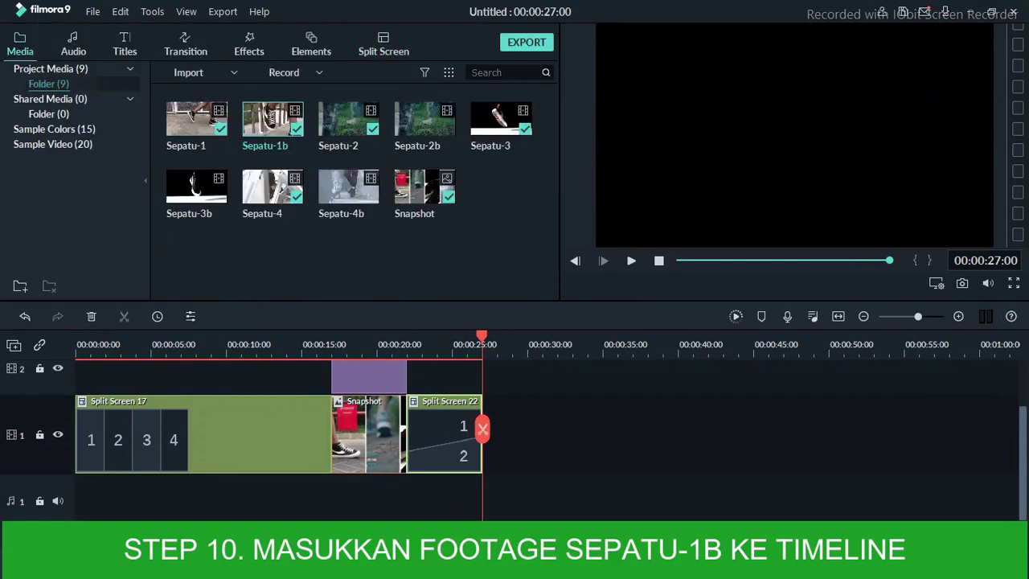
{"action": "left_click", "coordinate": [273, 119]}
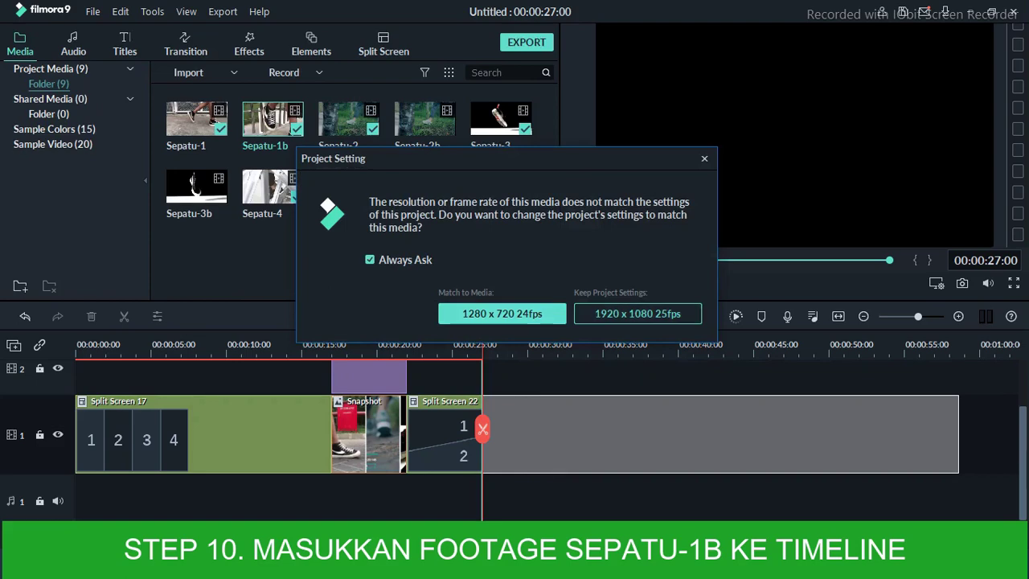
{"action": "left_click", "coordinate": [637, 313]}
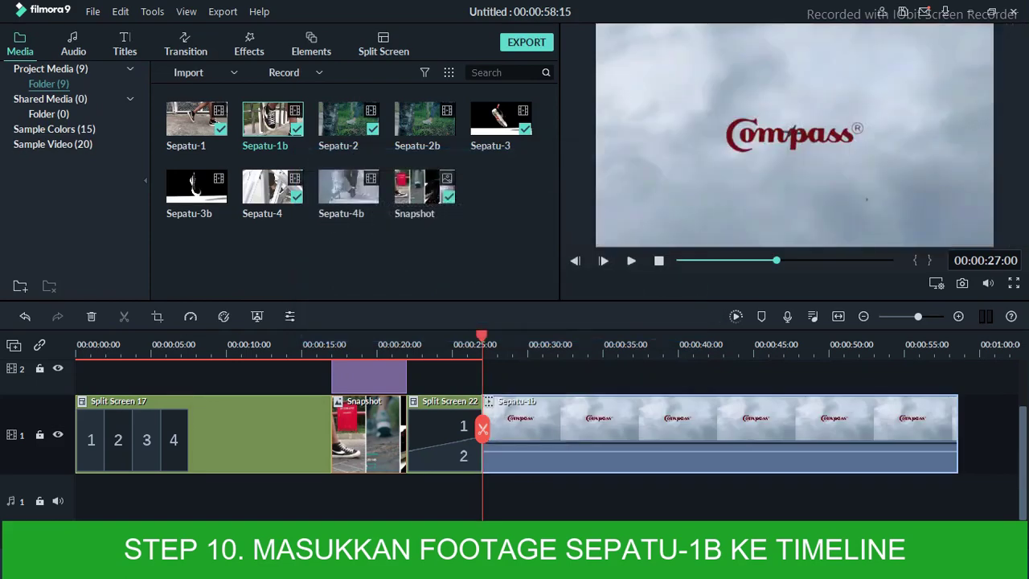
Step: Play the project from its start through to the Sepatu-1b clip to review the sequence
{"action": "key", "text": "space"}
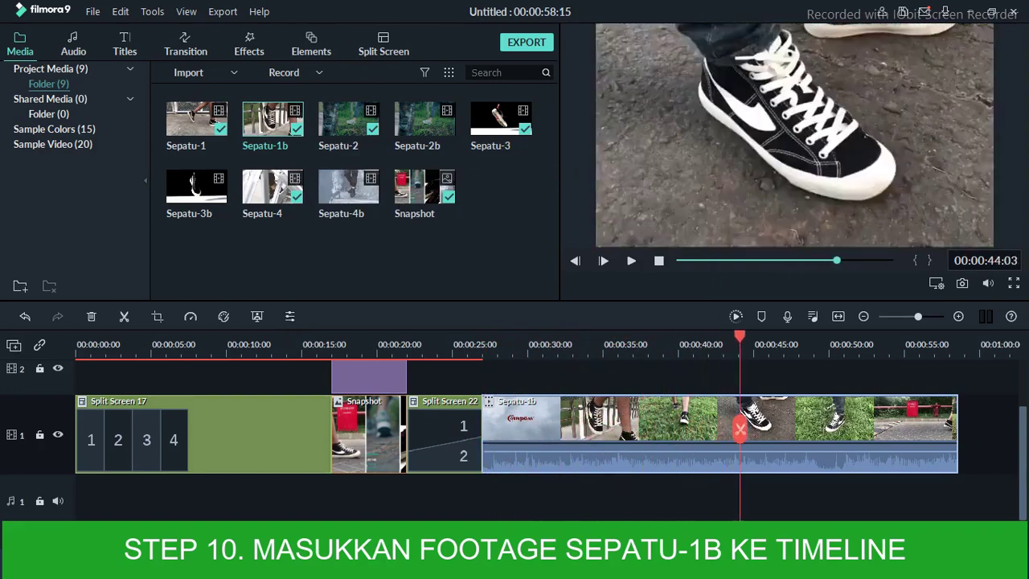
{"action": "left_click_drag", "start_coordinate": [901, 336], "coordinate": [78, 336]}
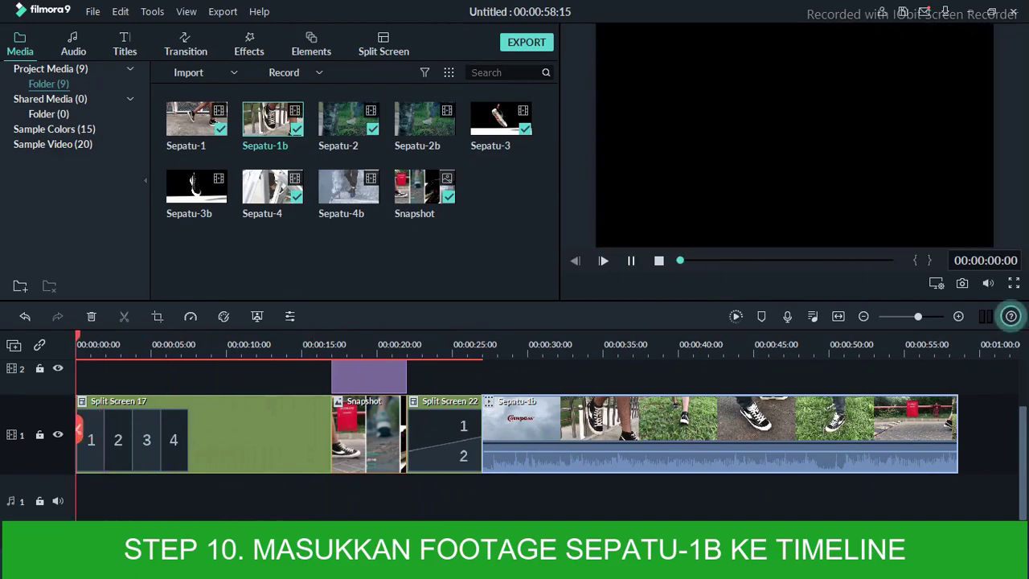
{"action": "key", "text": "space"}
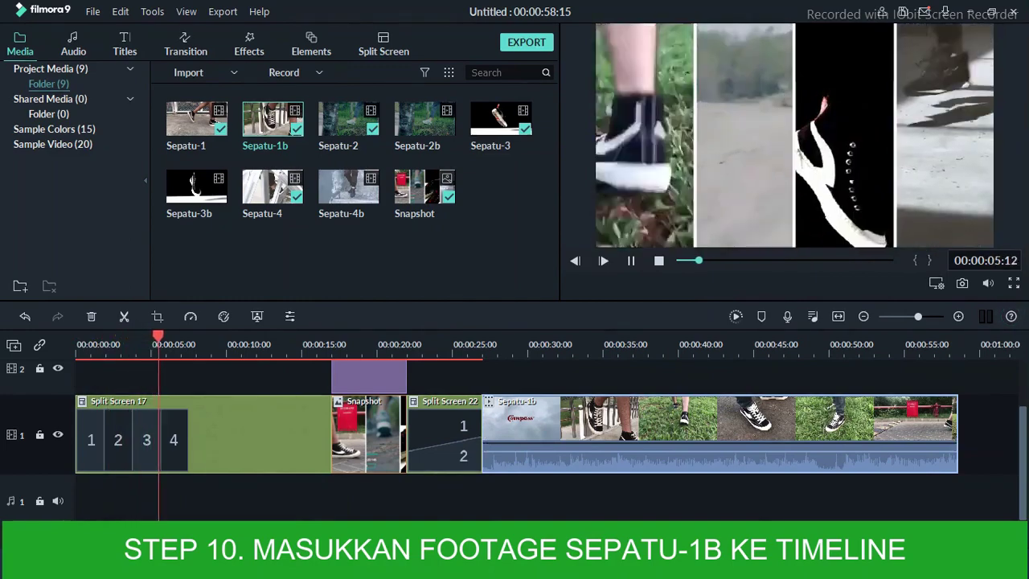
{"action": "key", "text": "ctrl+minus"}
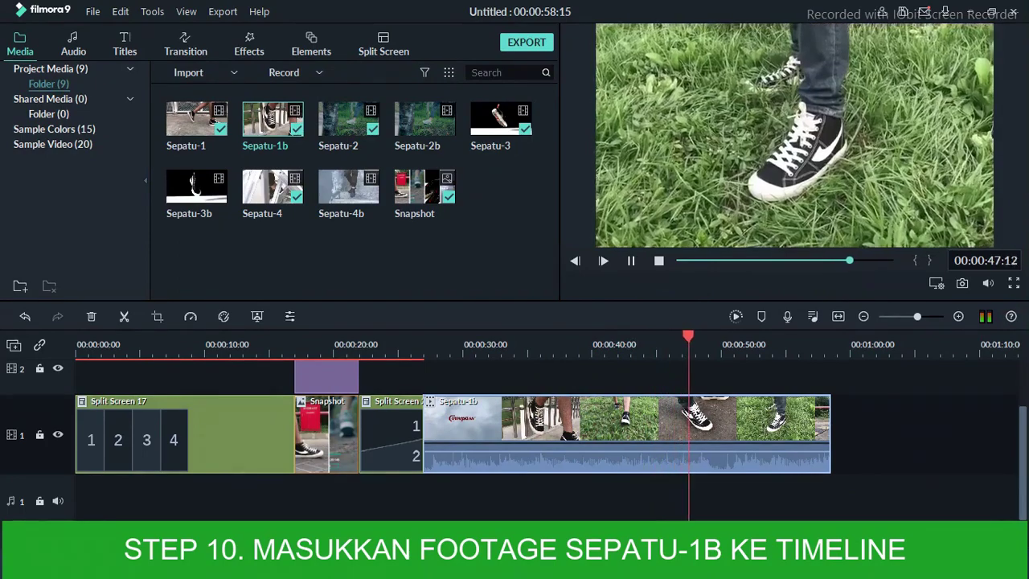
{"action": "key", "text": "space"}
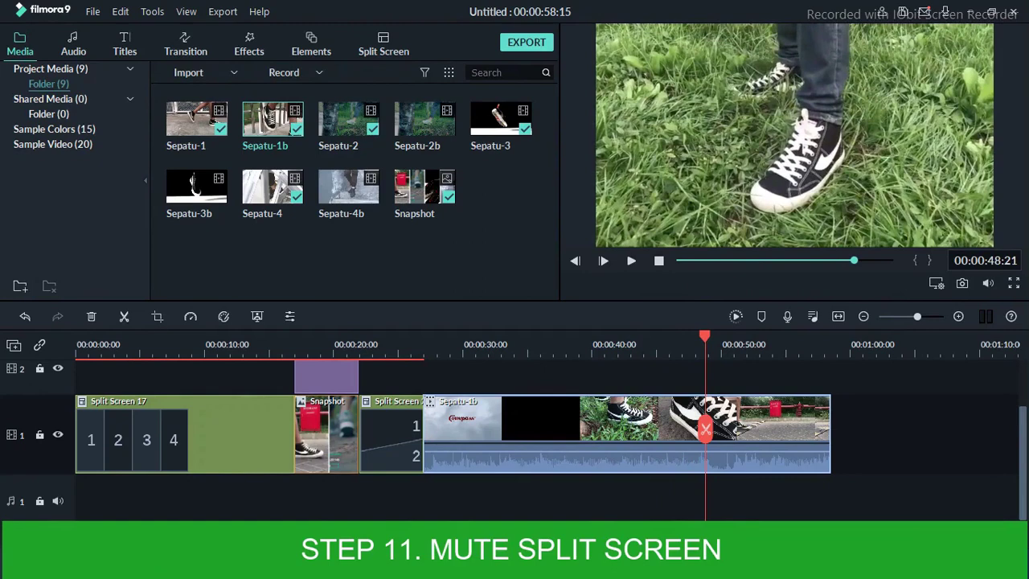
Step: Mute the diagonal split screen clip between the Snapshot and Sepatu-1b clips
{"action": "left_click", "coordinate": [391, 430]}
{"action": "right_click", "coordinate": [391, 430]}
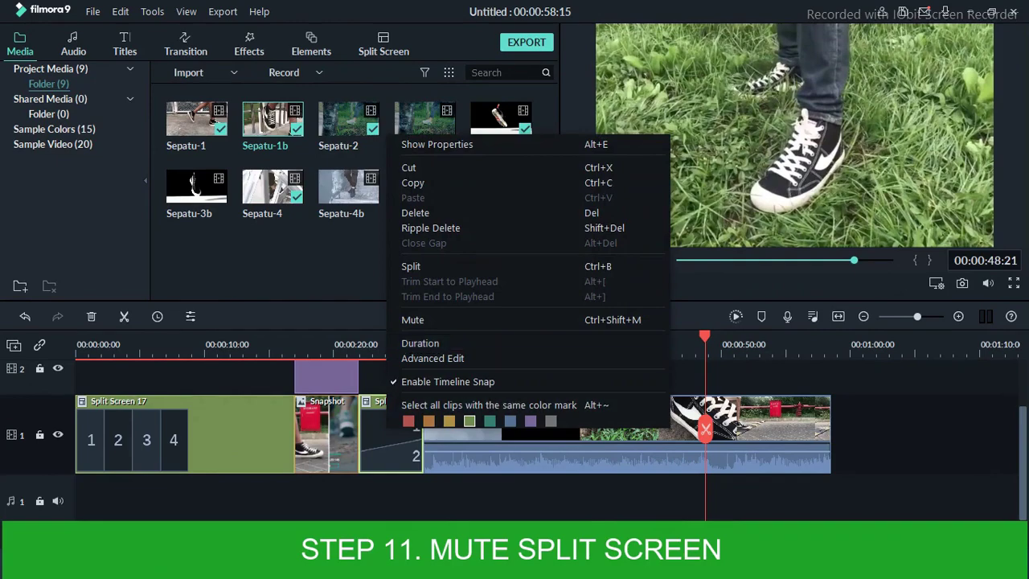
{"action": "left_click", "coordinate": [413, 319]}
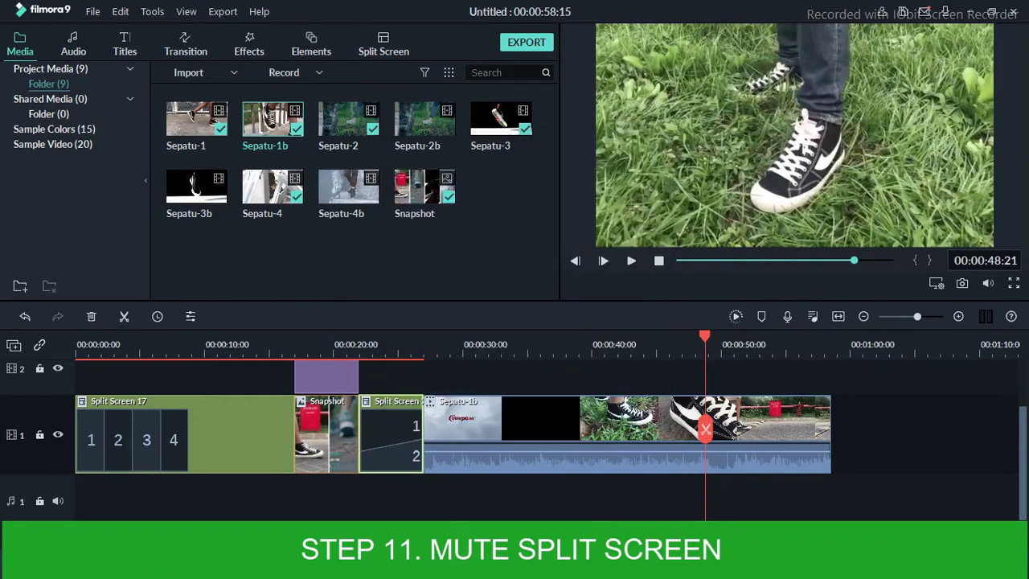
{"action": "left_click_drag", "start_coordinate": [705, 337], "coordinate": [351, 337]}
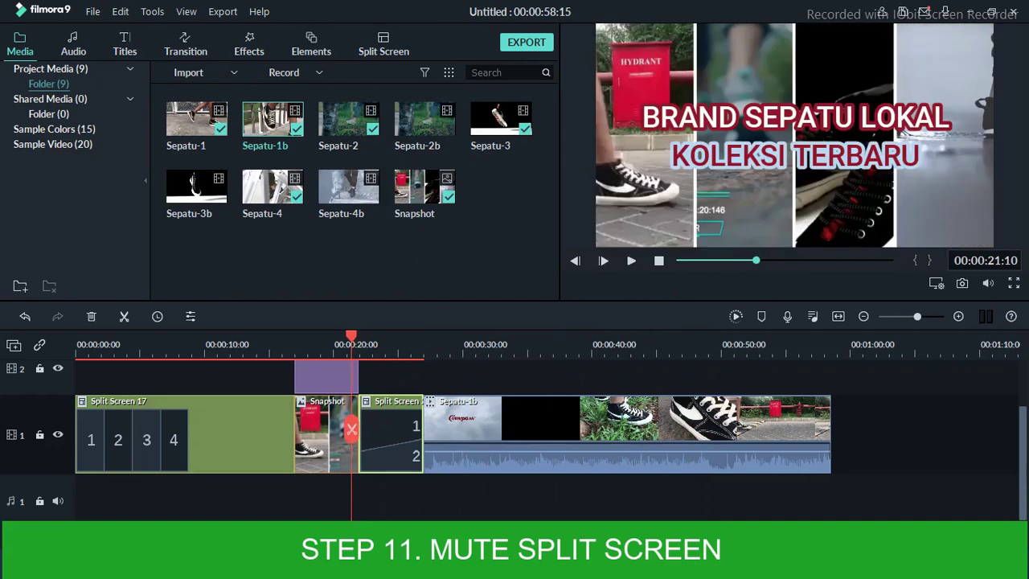
{"action": "left_click_drag", "start_coordinate": [351, 428], "coordinate": [415, 428]}
{"action": "right_click", "coordinate": [415, 433]}
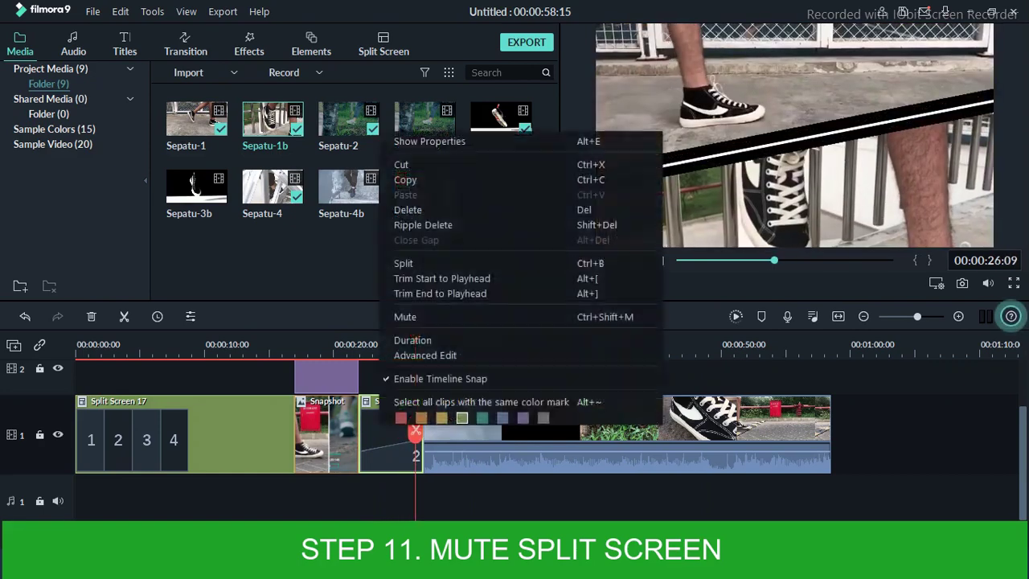
{"action": "left_click", "coordinate": [405, 316]}
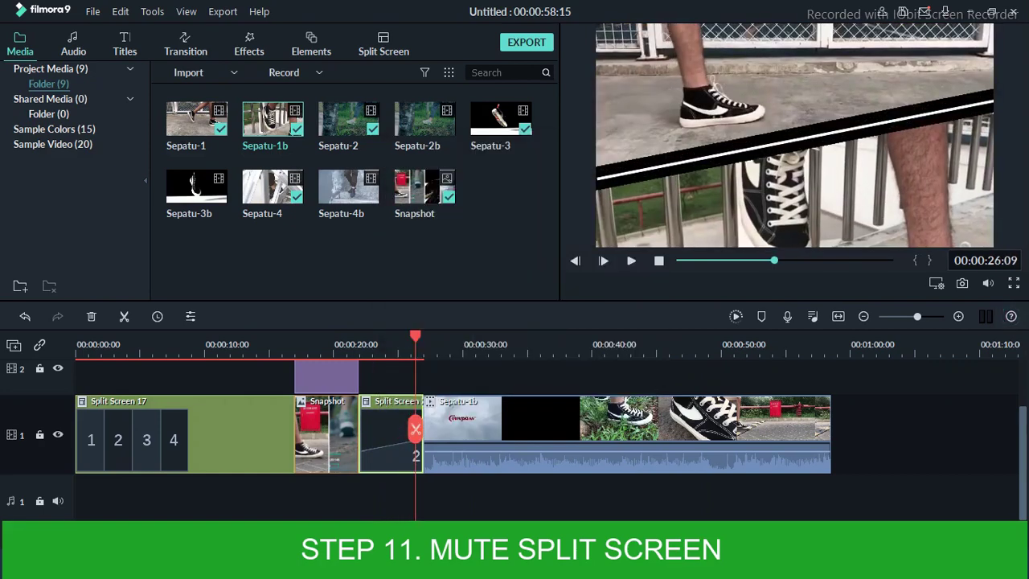
Step: Play back from the start of the muted split screen into the Sepatu-1b clip to check the sound
{"action": "left_click_drag", "start_coordinate": [414, 429], "coordinate": [359, 428]}
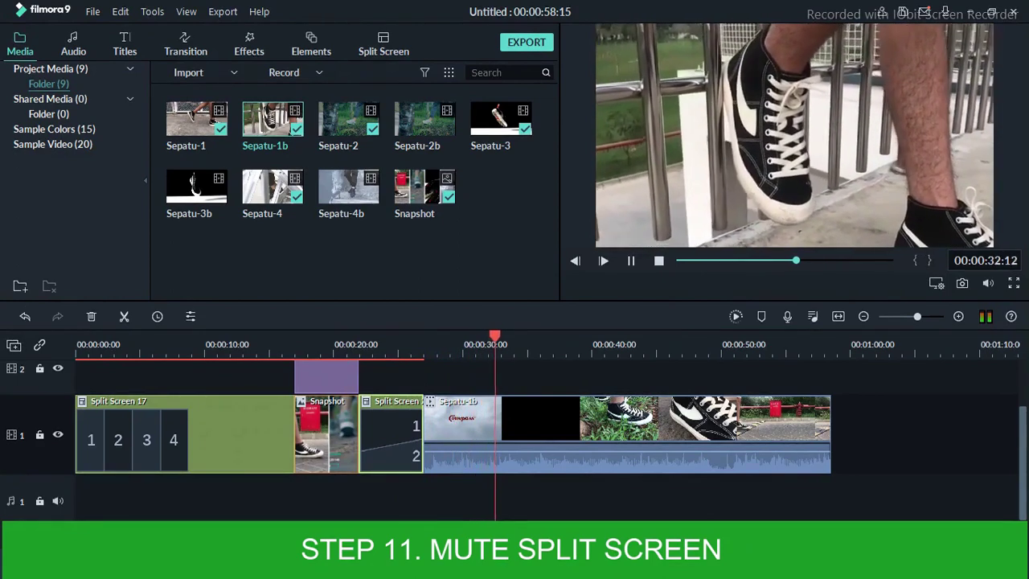
{"action": "key", "text": "ctrl+minus"}
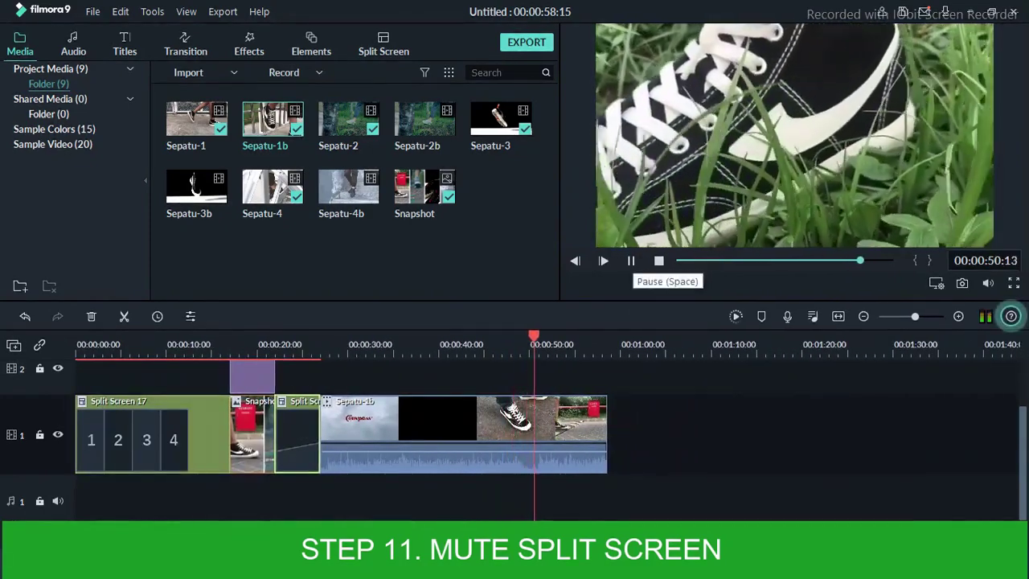
{"action": "left_click", "coordinate": [631, 260]}
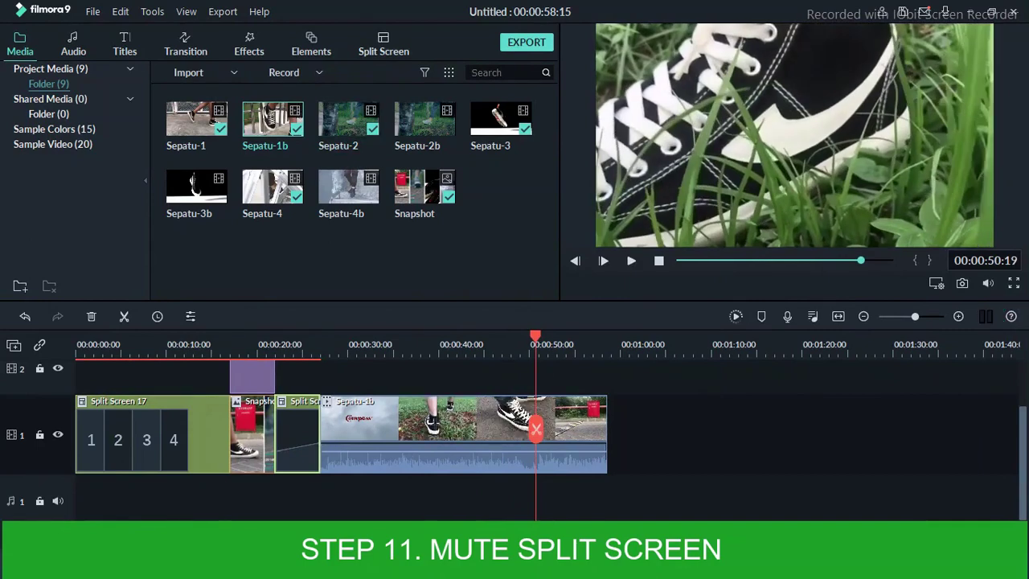
Step: Add another diagonal two-part split screen directly after the Sepatu-1b clip and open its settings
{"action": "left_click_drag", "start_coordinate": [535, 336], "coordinate": [607, 336]}
{"action": "left_click", "coordinate": [383, 44]}
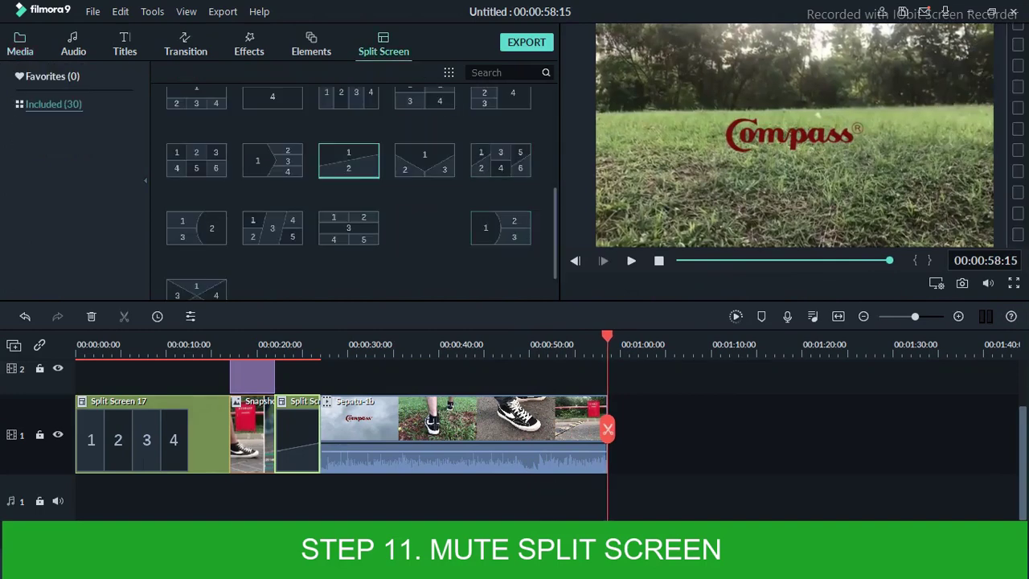
{"action": "left_click_drag", "start_coordinate": [366, 170], "coordinate": [631, 434]}
{"action": "double_click", "coordinate": [629, 434]}
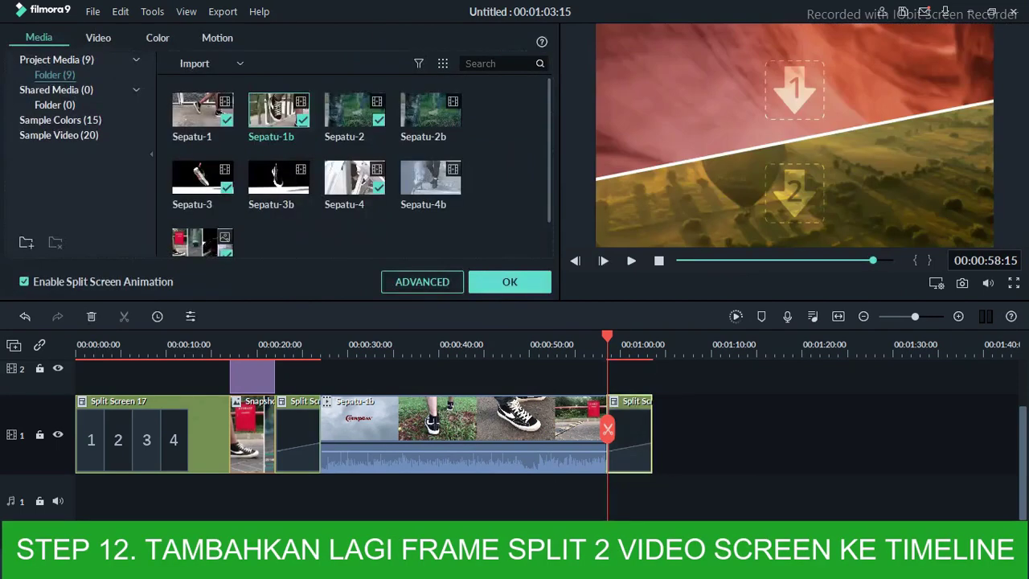
Step: In the advanced editor, fill area 1 of the new split screen with Sepatu-2 and area 2 with Sepatu-2b
{"action": "left_click", "coordinate": [426, 283]}
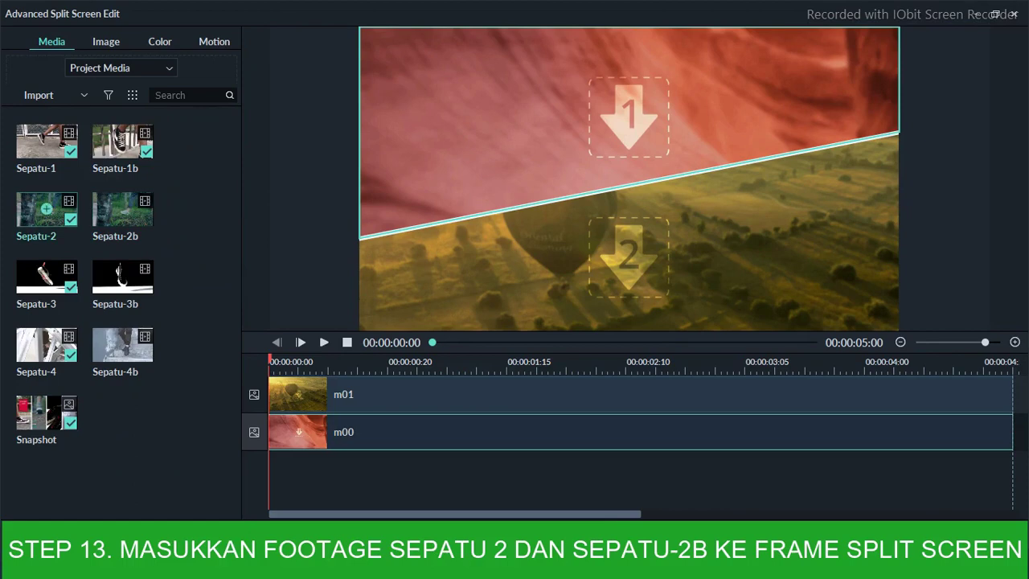
{"action": "left_click", "coordinate": [47, 209]}
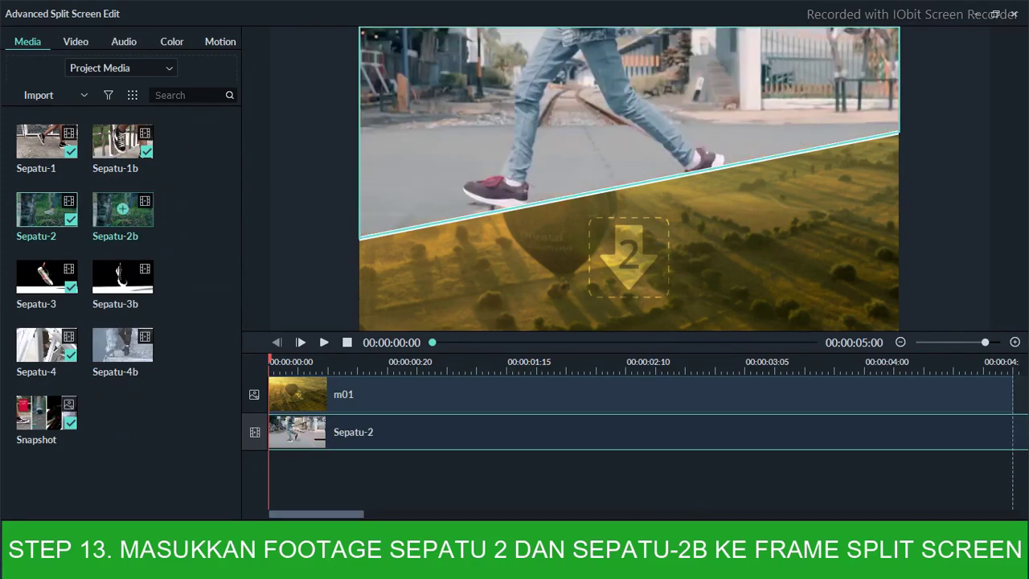
{"action": "left_click", "coordinate": [122, 209]}
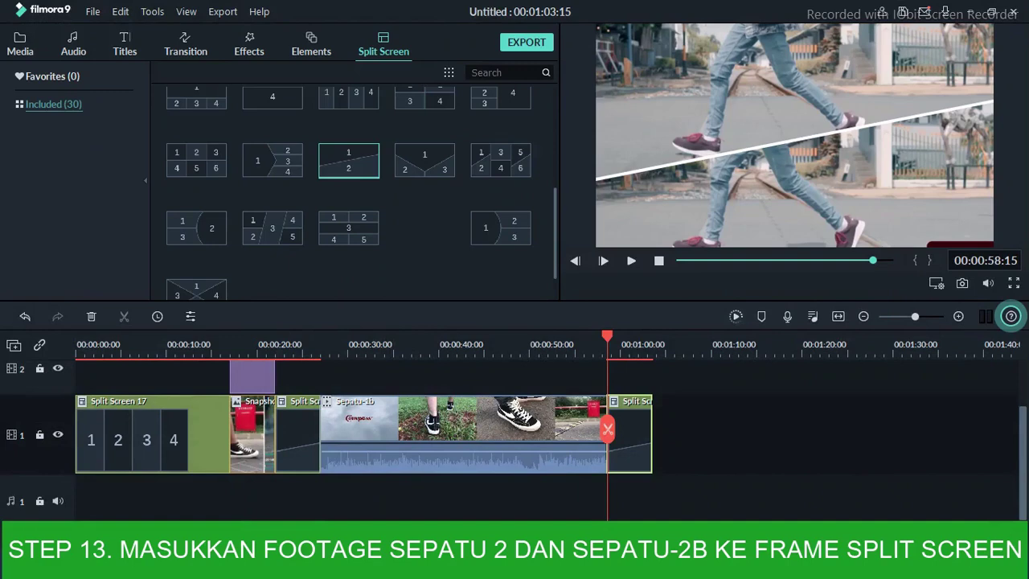
Step: Mute the last split screen clip and place the Sepatu-2b clip directly after it on video track 1
{"action": "right_click", "coordinate": [632, 434]}
{"action": "key", "text": "Escape"}
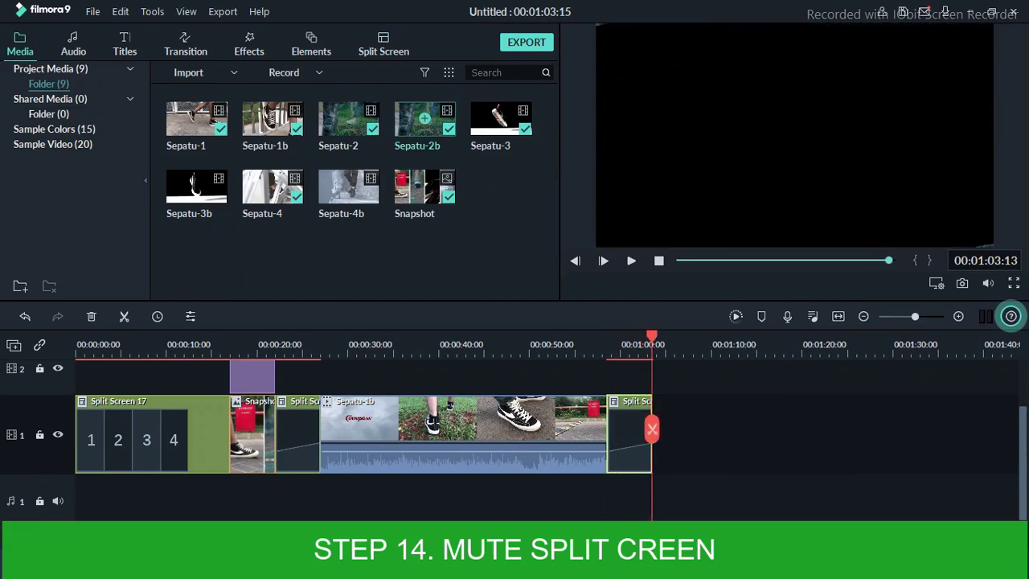
{"action": "left_click_drag", "start_coordinate": [424, 119], "coordinate": [699, 434]}
{"action": "scroll", "coordinate": [515, 434], "scroll_direction": "right", "scroll_amount": 6}
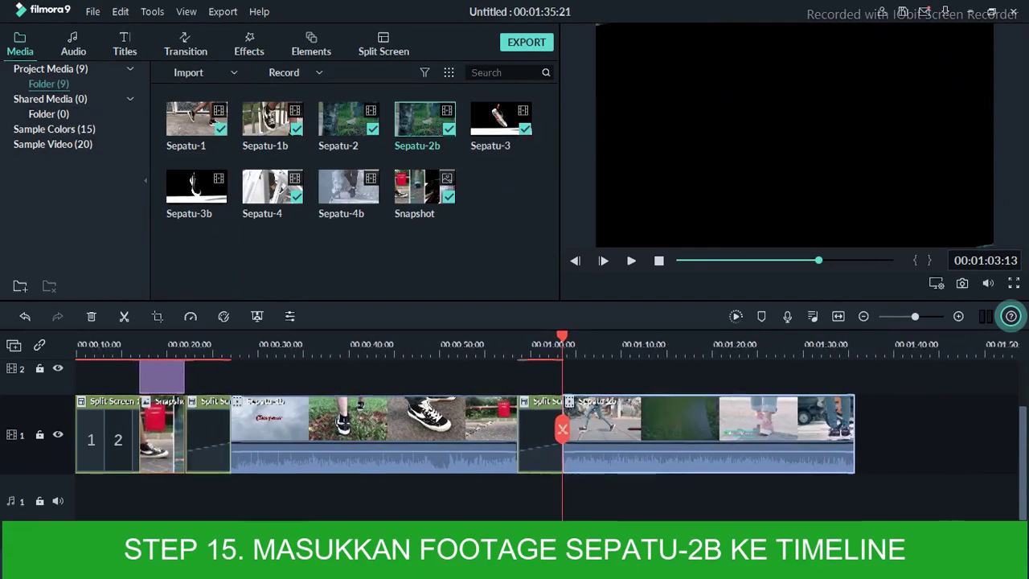
{"action": "scroll", "coordinate": [514, 434], "scroll_direction": "right", "scroll_amount": 1}
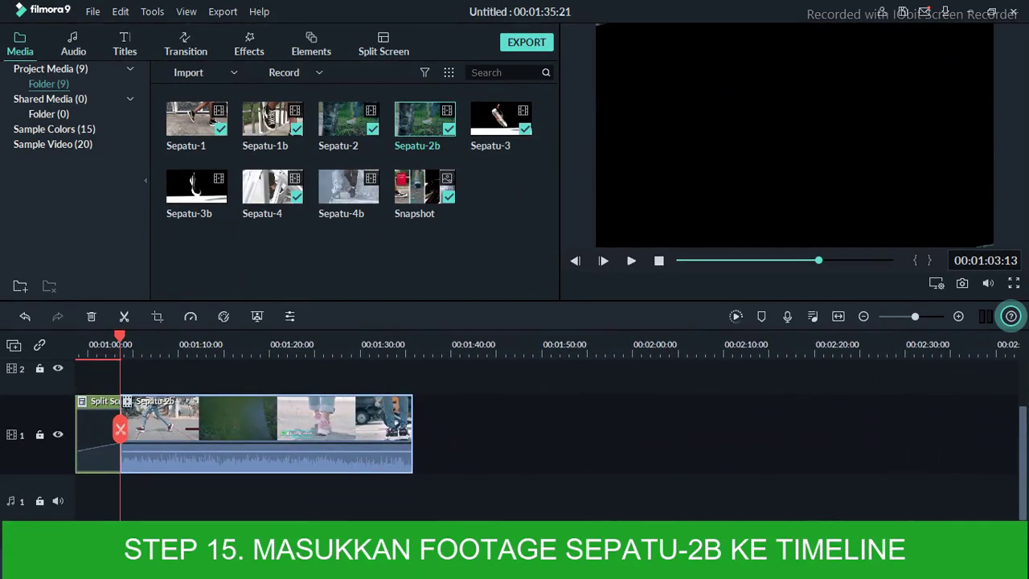
Step: Add another diagonal two-part split screen directly after the Sepatu-2b clip on video track 1 and open its settings
{"action": "left_click_drag", "start_coordinate": [120, 335], "coordinate": [413, 335]}
{"action": "key", "text": "Left"}
{"action": "key", "text": "Left"}
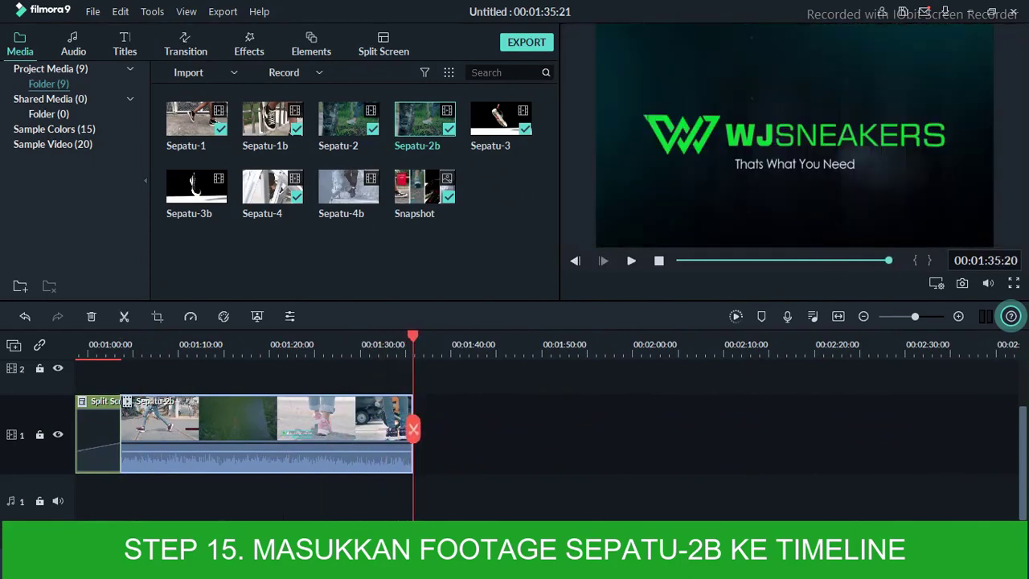
{"action": "left_click", "coordinate": [384, 44]}
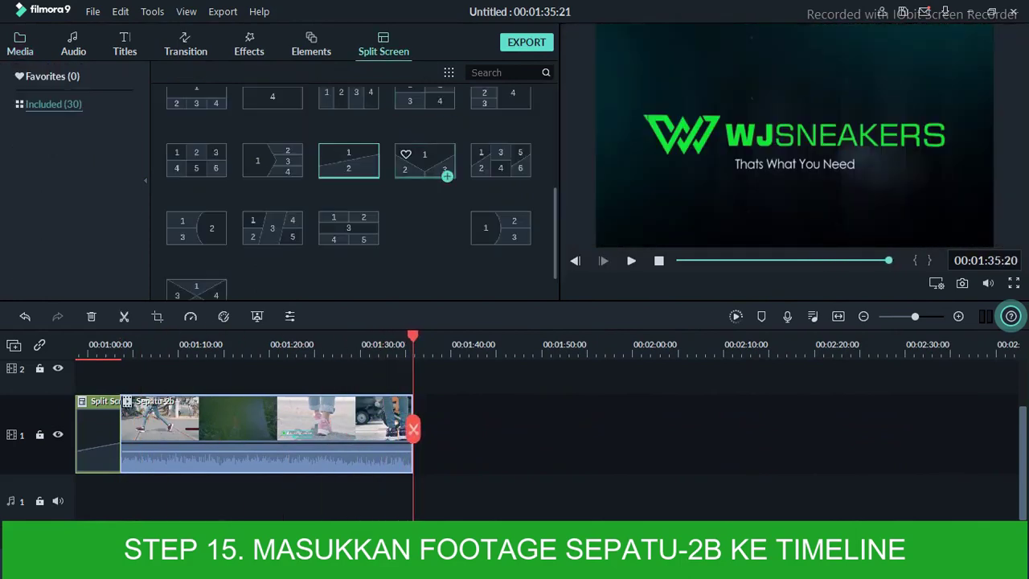
{"action": "left_click_drag", "start_coordinate": [348, 160], "coordinate": [467, 434]}
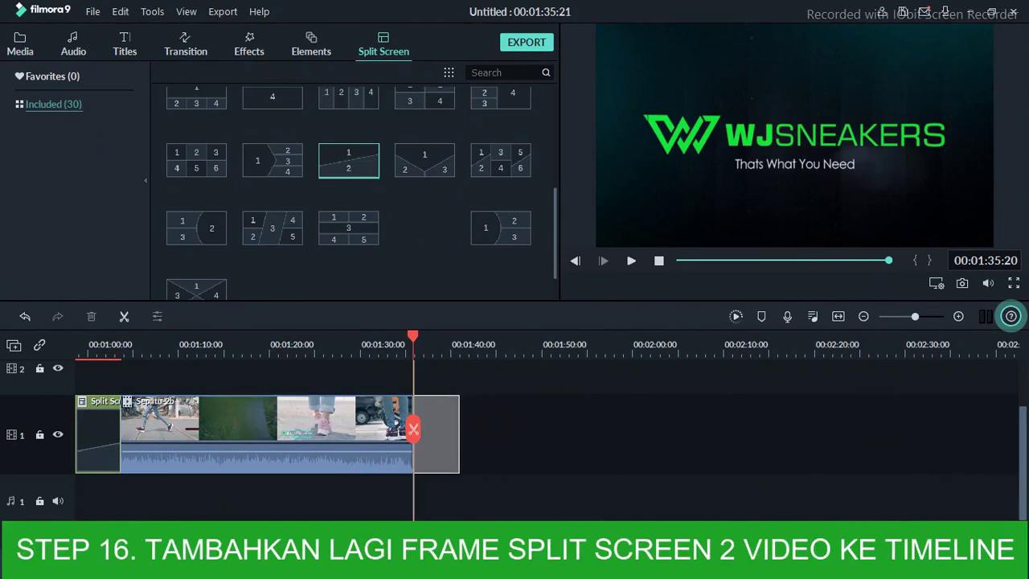
{"action": "double_click", "coordinate": [437, 434]}
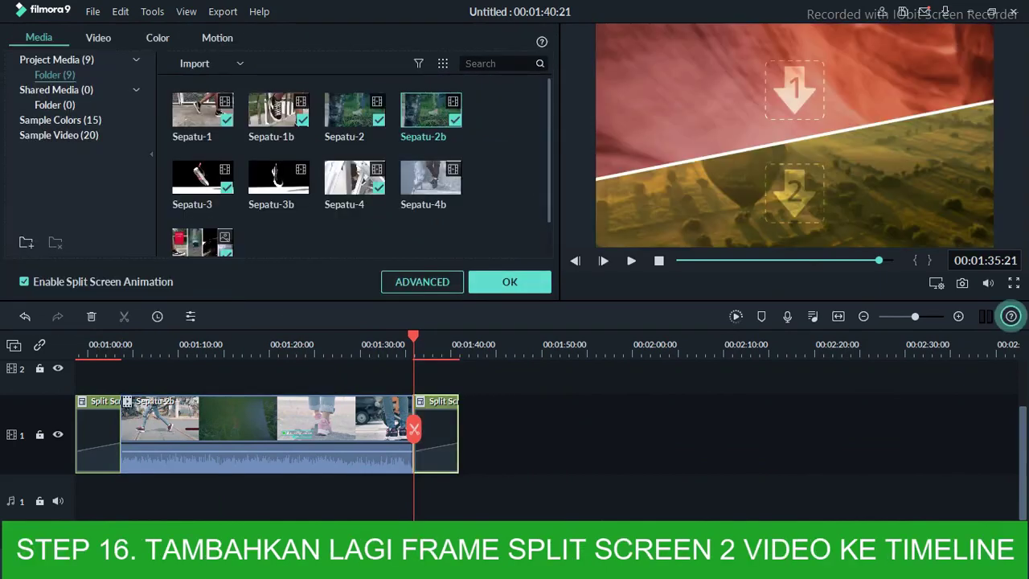
Step: In the advanced editor, fill area 1 of the new split screen with Sepatu-3 and area 2 with Sepatu-3b
{"action": "left_click", "coordinate": [422, 281]}
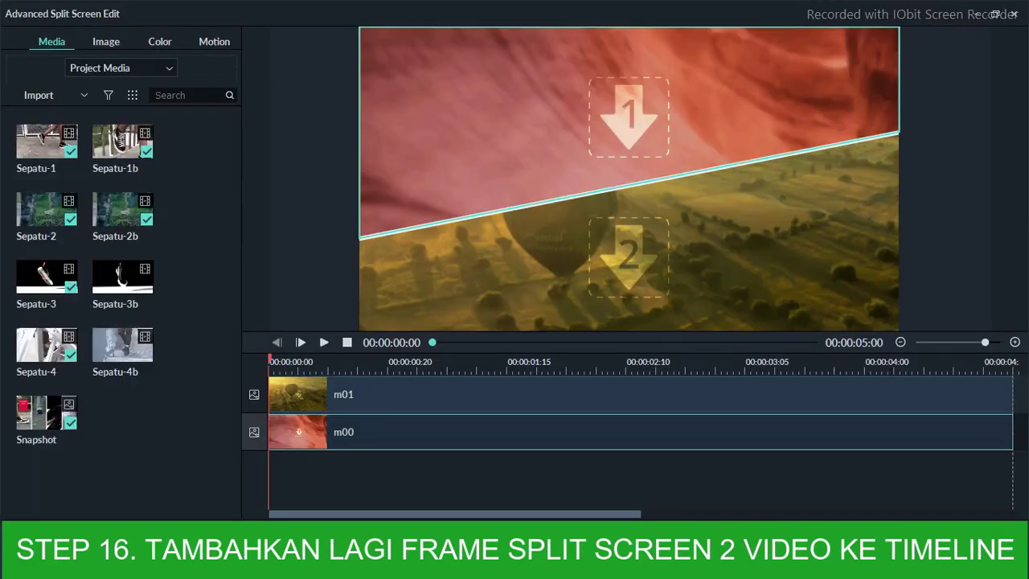
{"action": "left_click", "coordinate": [47, 277]}
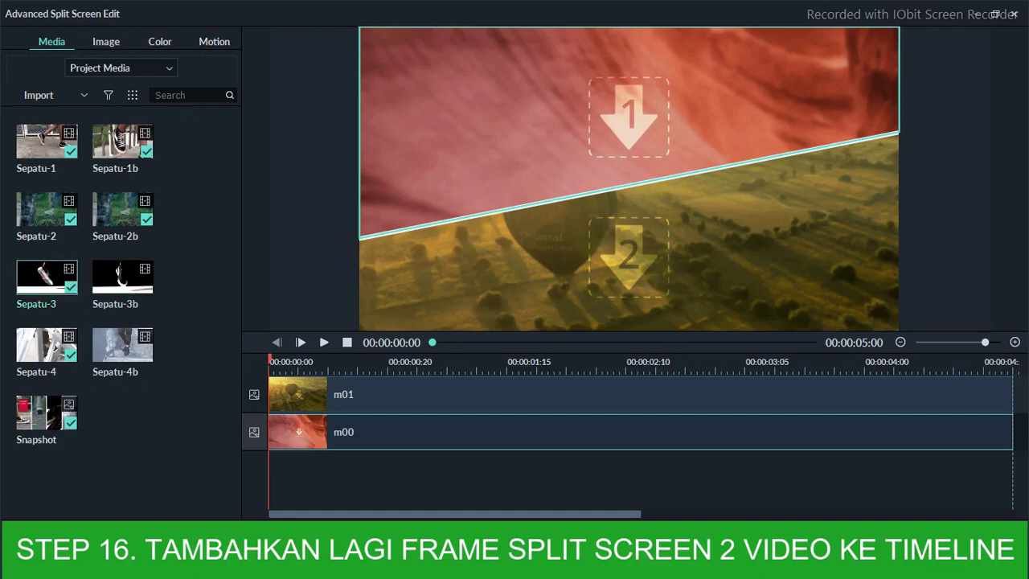
{"action": "left_click_drag", "start_coordinate": [47, 278], "coordinate": [628, 117]}
{"action": "mouse_move", "coordinate": [122, 277]}
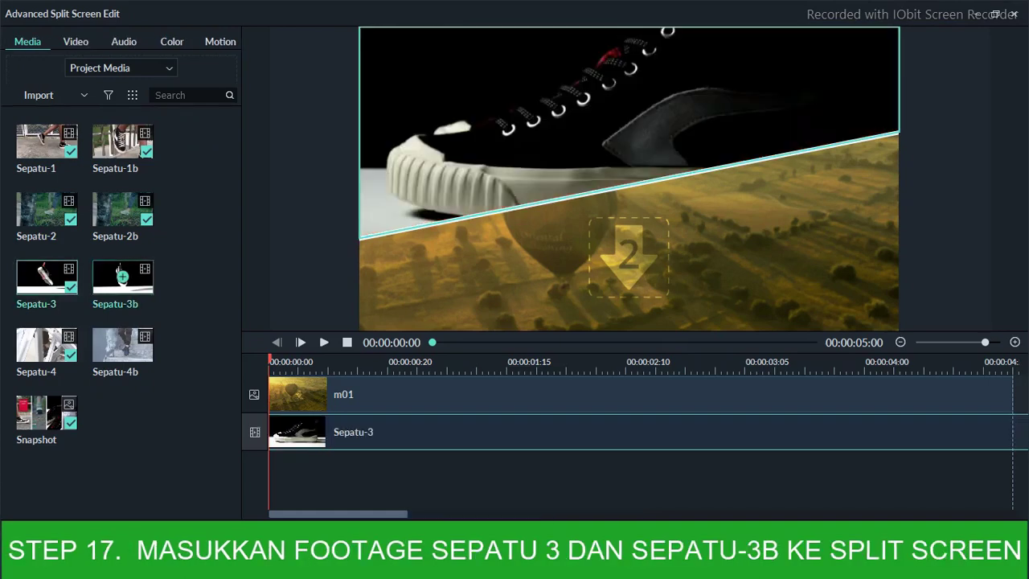
{"action": "left_click_drag", "start_coordinate": [122, 276], "coordinate": [629, 257]}
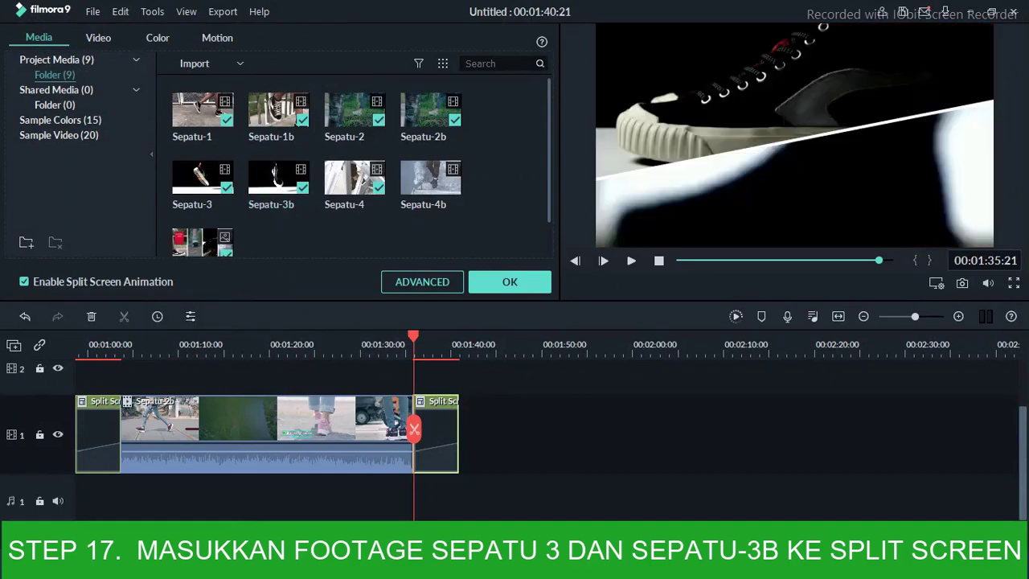
Step: Mute the Sepatu-3 split screen clip and place the Sepatu-3b clip directly after it on video track 1
{"action": "right_click", "coordinate": [444, 418]}
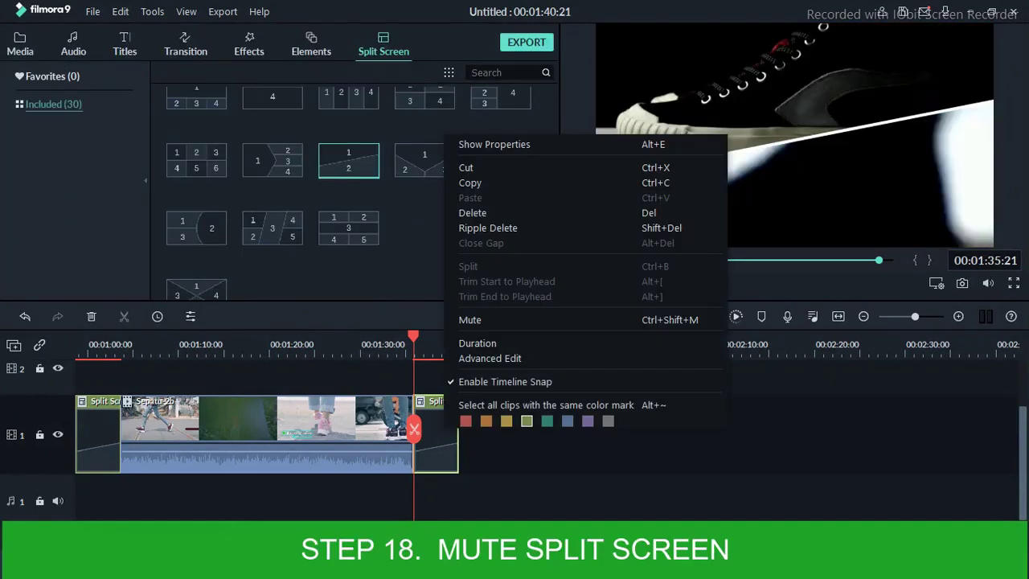
{"action": "left_click", "coordinate": [470, 319]}
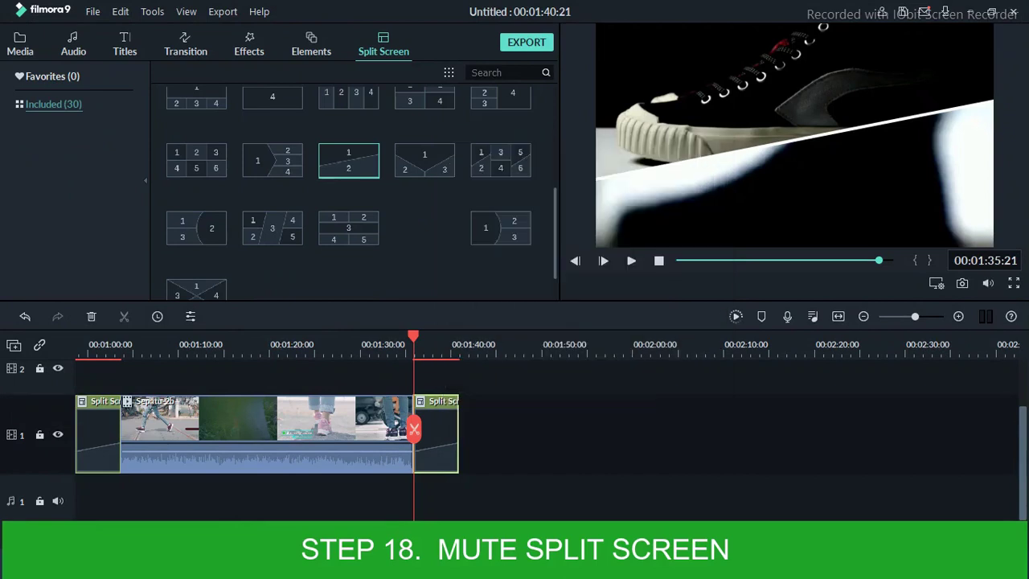
{"action": "left_click", "coordinate": [20, 43]}
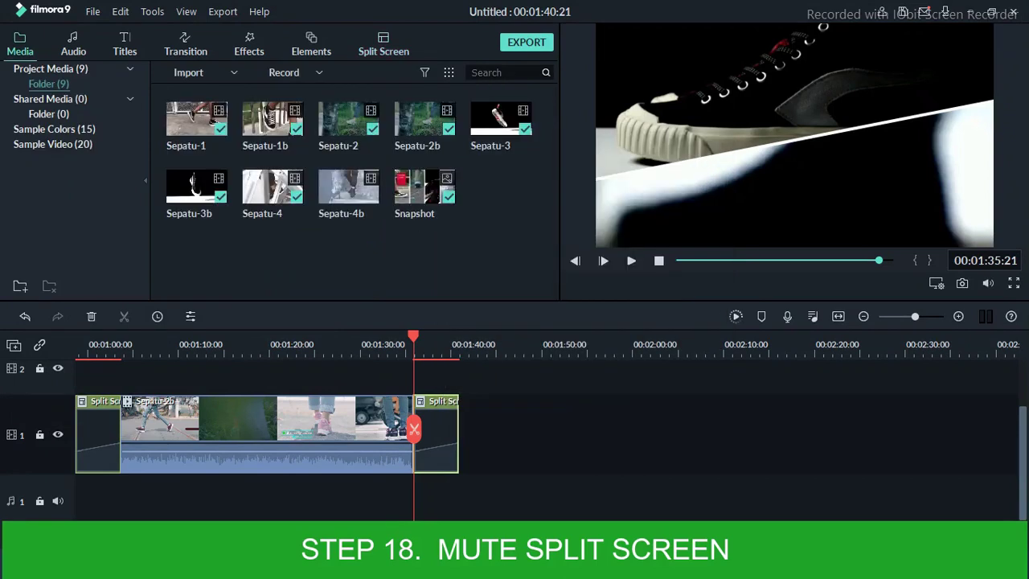
{"action": "left_click", "coordinate": [196, 186]}
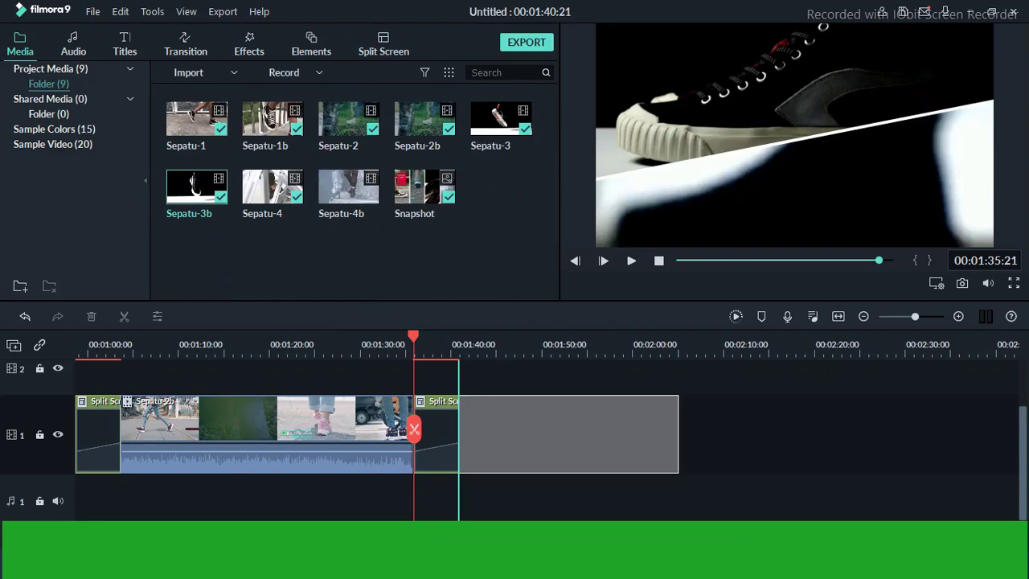
Step: Add one more diagonal two-part split screen directly after the Sepatu-3b clip on video track 1
{"action": "left_click_drag", "start_coordinate": [413, 336], "coordinate": [677, 336]}
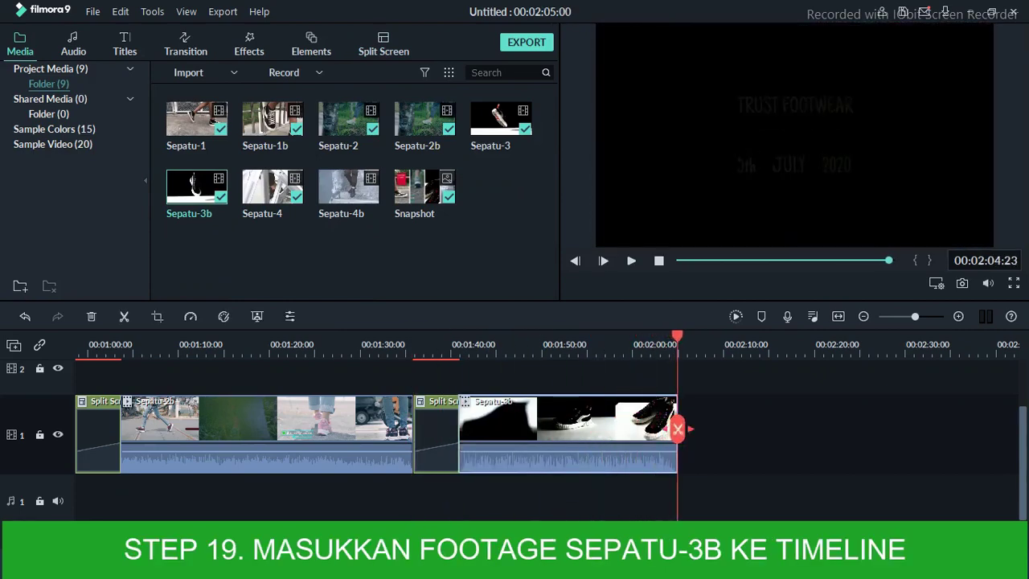
{"action": "scroll", "coordinate": [378, 426], "scroll_direction": "right", "scroll_amount": 5}
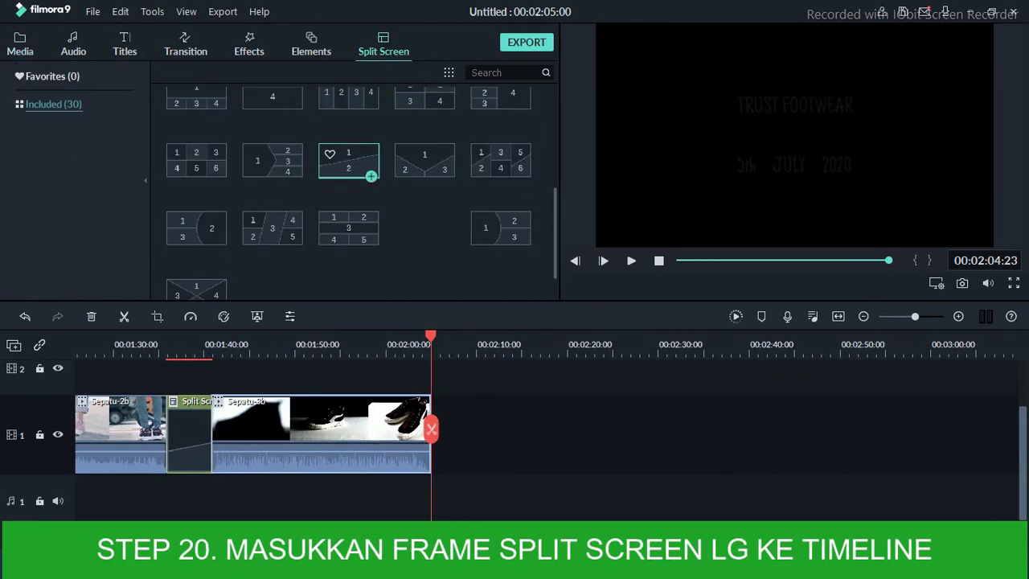
{"action": "left_click_drag", "start_coordinate": [348, 160], "coordinate": [454, 434]}
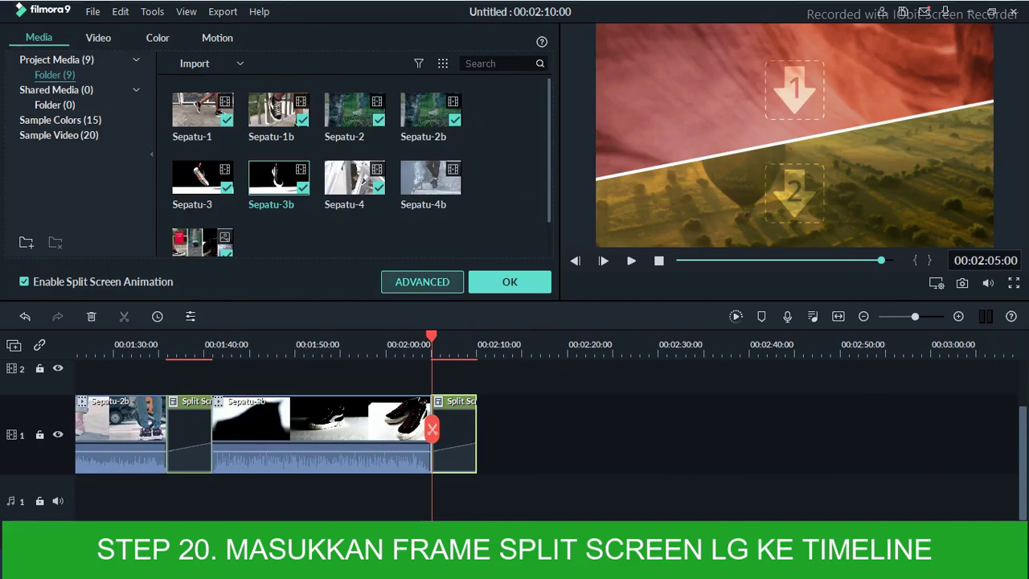
Step: In the advanced editor, fill area 1 of the last split screen with Sepatu-4 and area 2 with Sepatu-4b
{"action": "left_click", "coordinate": [422, 281]}
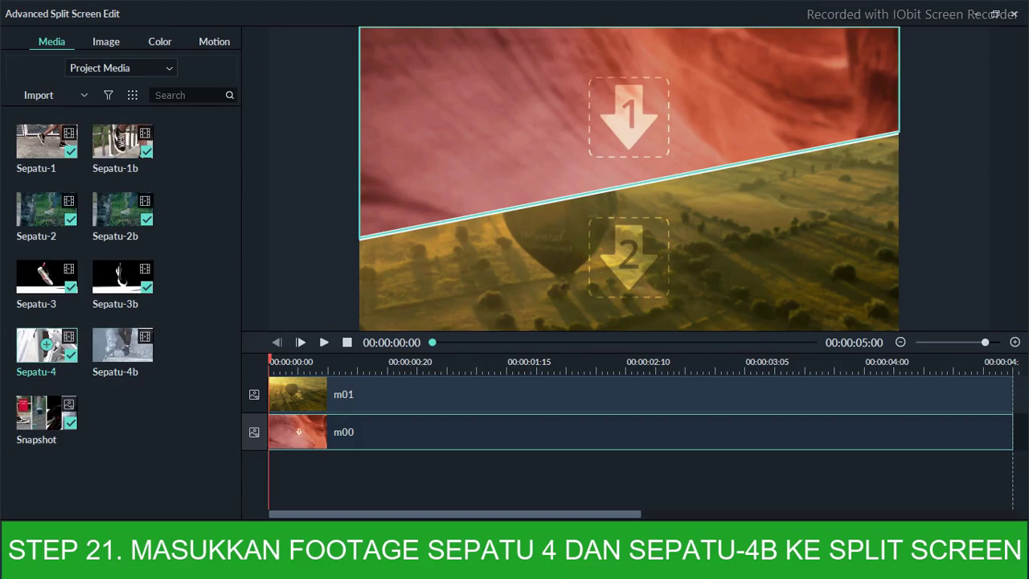
{"action": "left_click", "coordinate": [47, 345]}
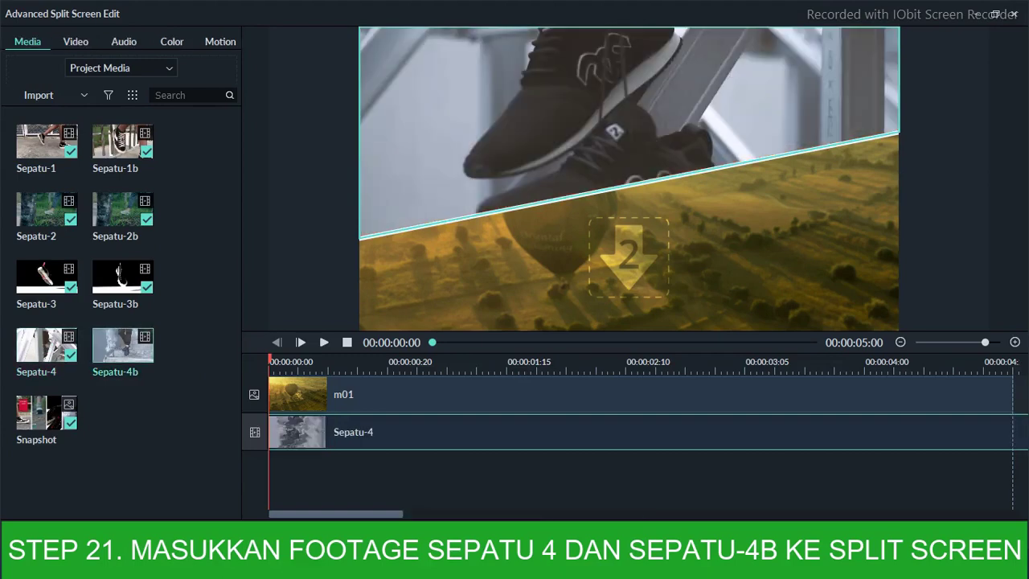
{"action": "left_click", "coordinate": [122, 346]}
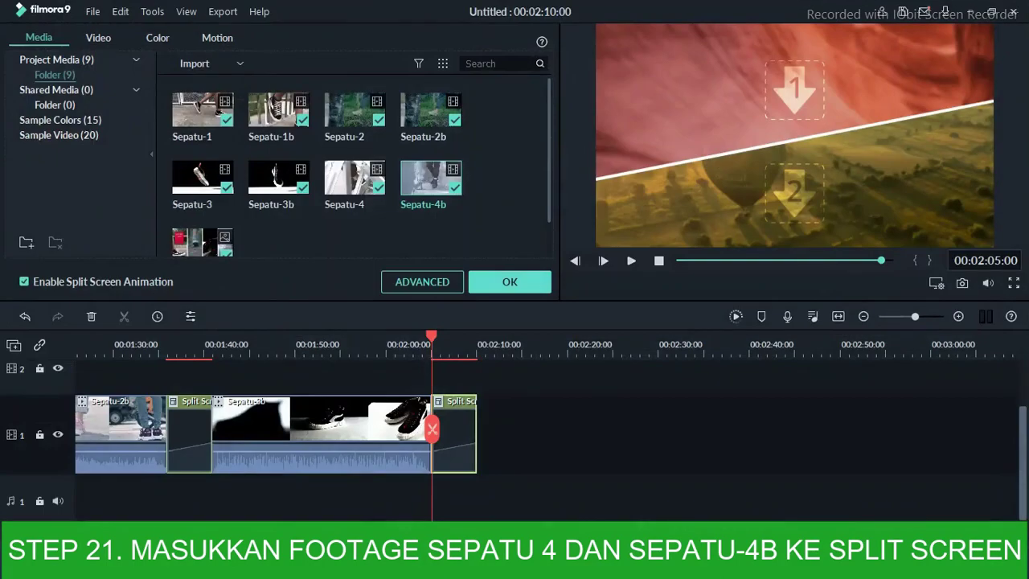
{"action": "key", "text": "Return"}
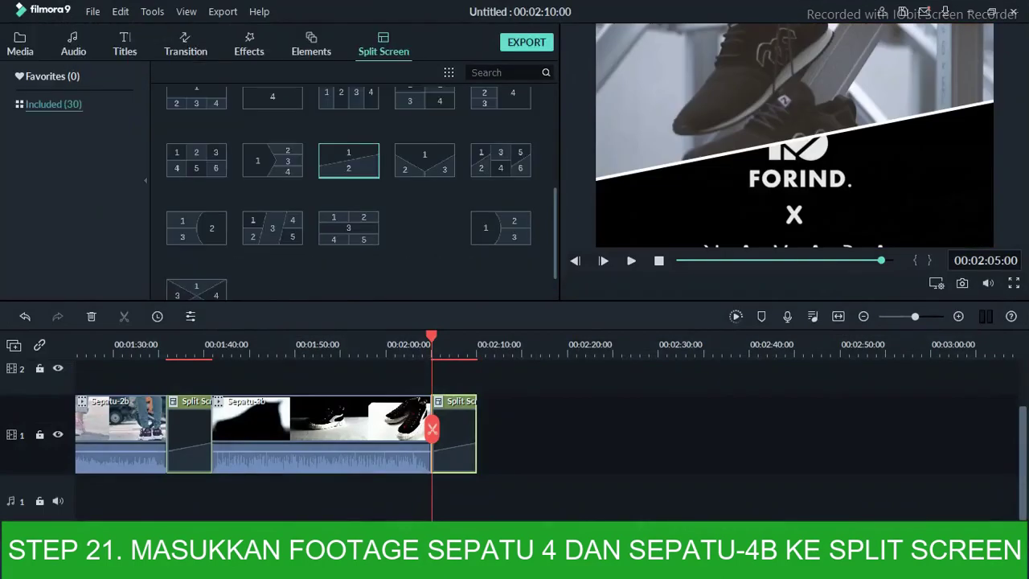
Step: Mute the Sepatu-4 split screen clip and place the Sepatu-4b clip directly after it on video track 1
{"action": "right_click", "coordinate": [460, 429]}
{"action": "left_click", "coordinate": [482, 319]}
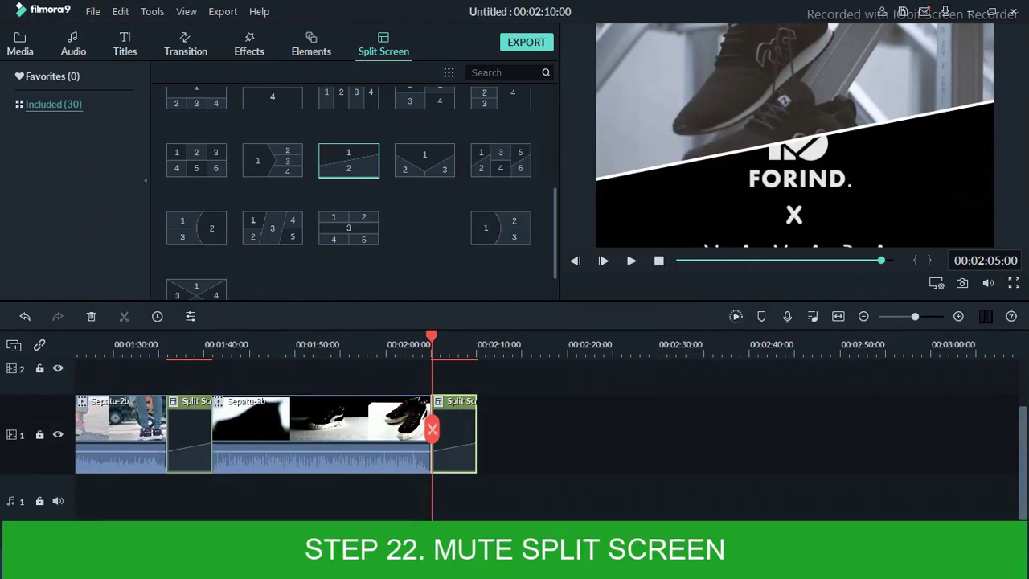
{"action": "left_click", "coordinate": [20, 44]}
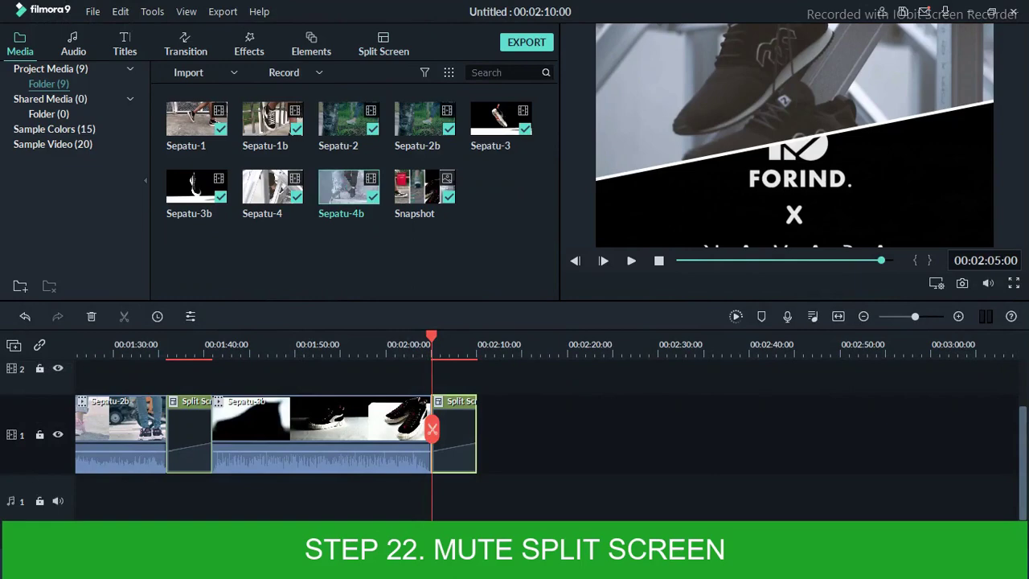
{"action": "left_click_drag", "start_coordinate": [348, 187], "coordinate": [514, 408]}
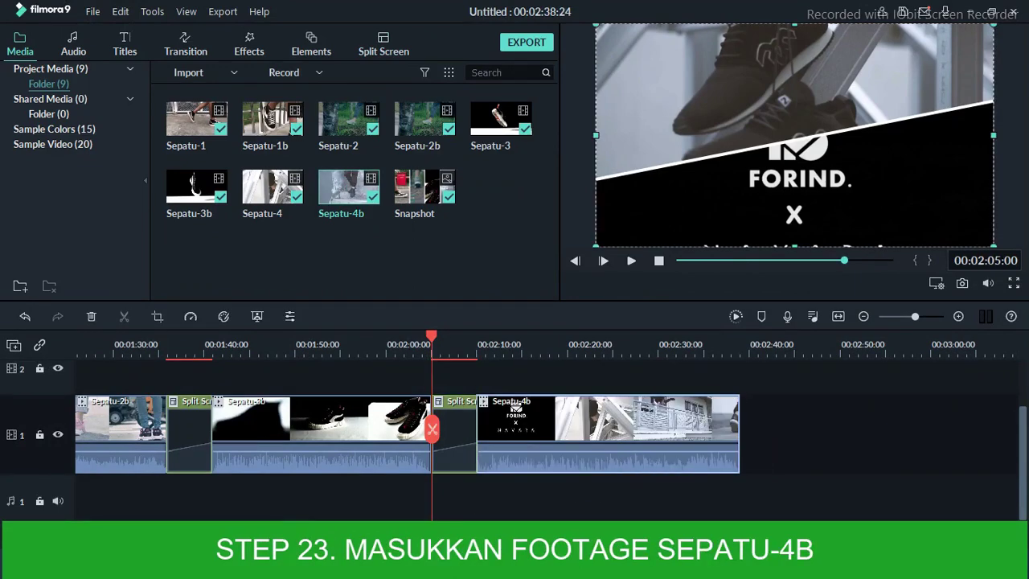
Step: Play the whole assembled video from the beginning to the end and return the playhead to the start
{"action": "key", "text": "space"}
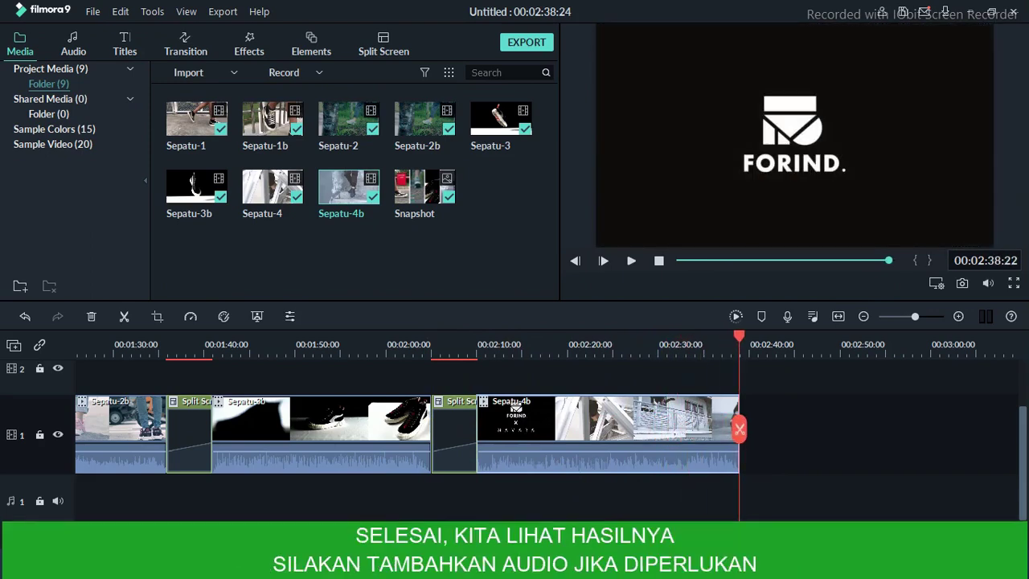
{"action": "left_click", "coordinate": [658, 260]}
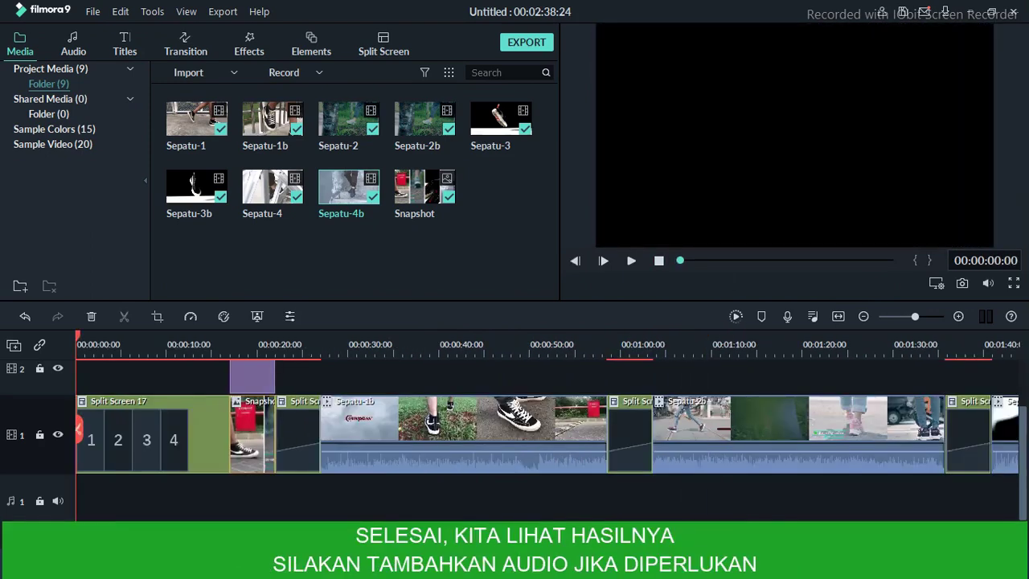
{"action": "scroll", "coordinate": [547, 434], "scroll_direction": "down", "scroll_amount": 5}
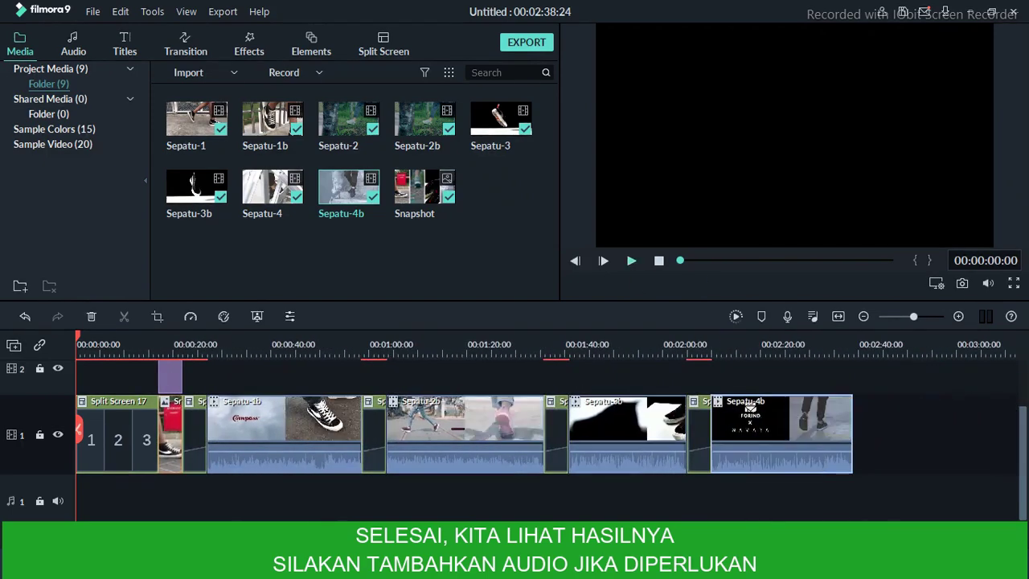
{"action": "left_click", "coordinate": [602, 260]}
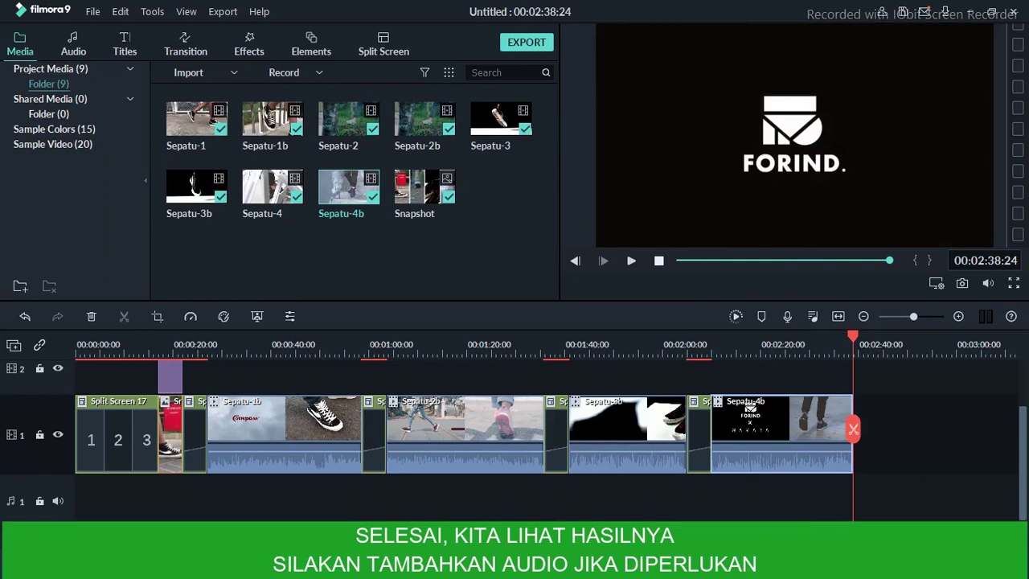
{"action": "key", "text": "Home"}
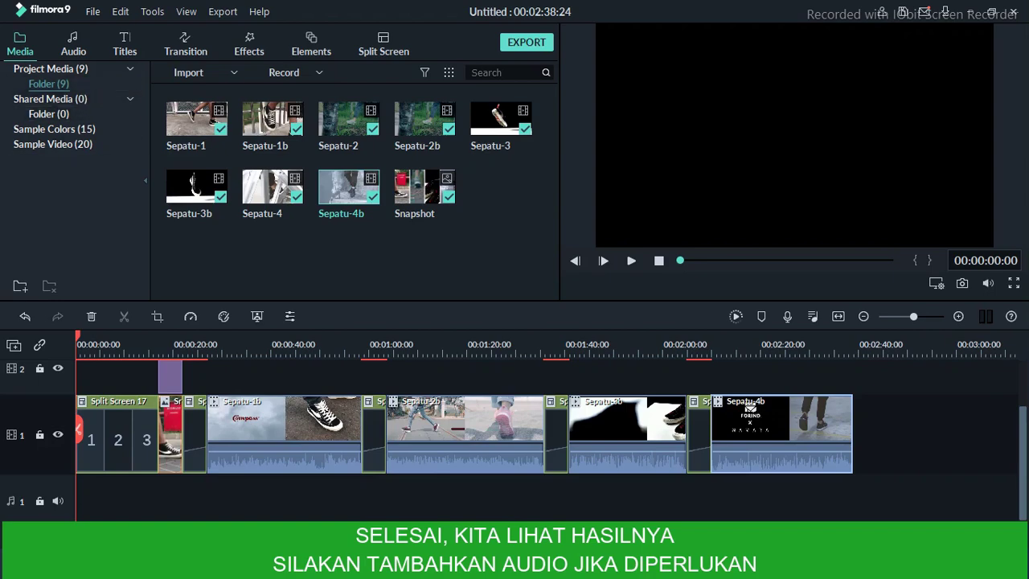
{"action": "key", "text": "alt+f"}
{"action": "key", "text": "Escape"}
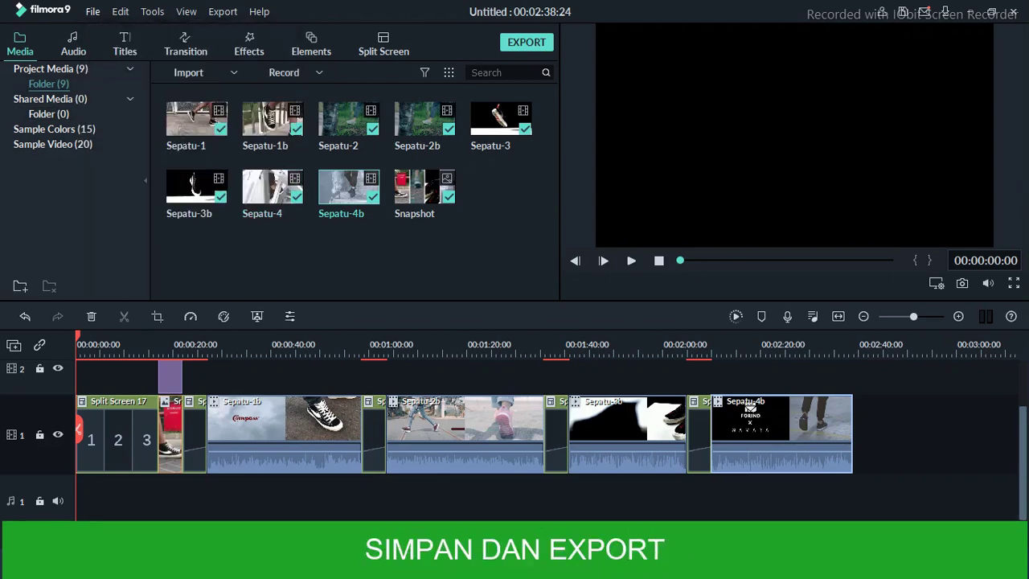
{"action": "key", "text": "ctrl+s"}
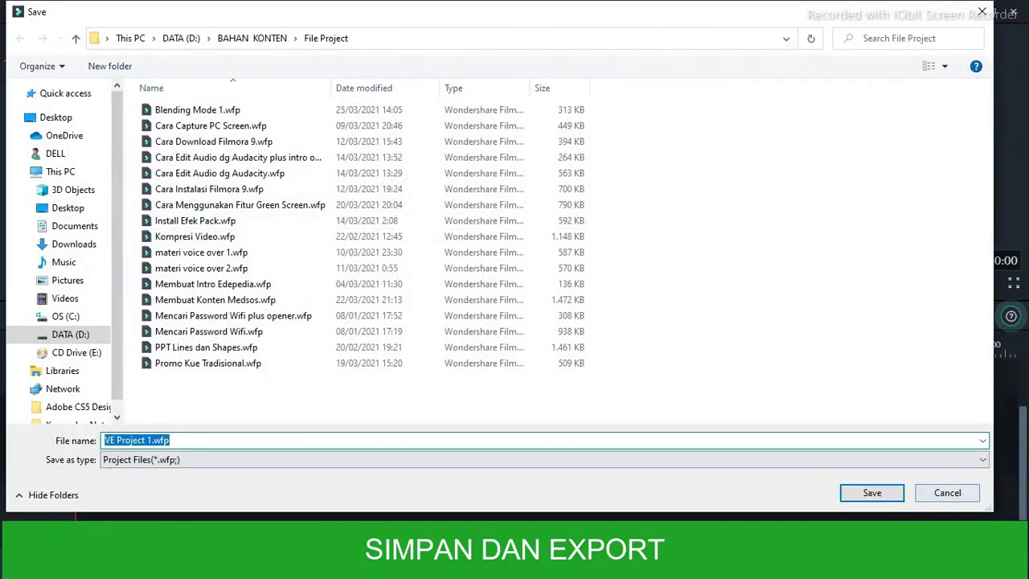
{"action": "key", "text": "Escape"}
Step: Save the project under the new name "Kompilasi Iklan Sepatu Brand Lokal" in the File Project folder
{"action": "key", "text": "alt+f"}
{"action": "key", "text": "Down"}
{"action": "key", "text": "Down"}
{"action": "key", "text": "Down"}
{"action": "key", "text": "Down"}
{"action": "key", "text": "Down"}
{"action": "key", "text": "Down"}
{"action": "key", "text": "Down"}
{"action": "key", "text": "Down"}
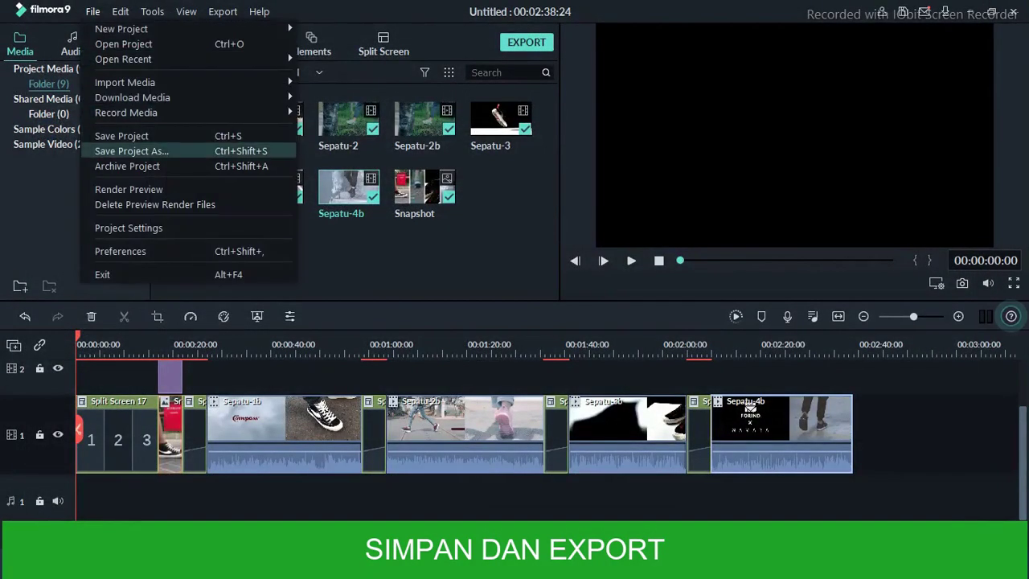
{"action": "key", "text": "Return"}
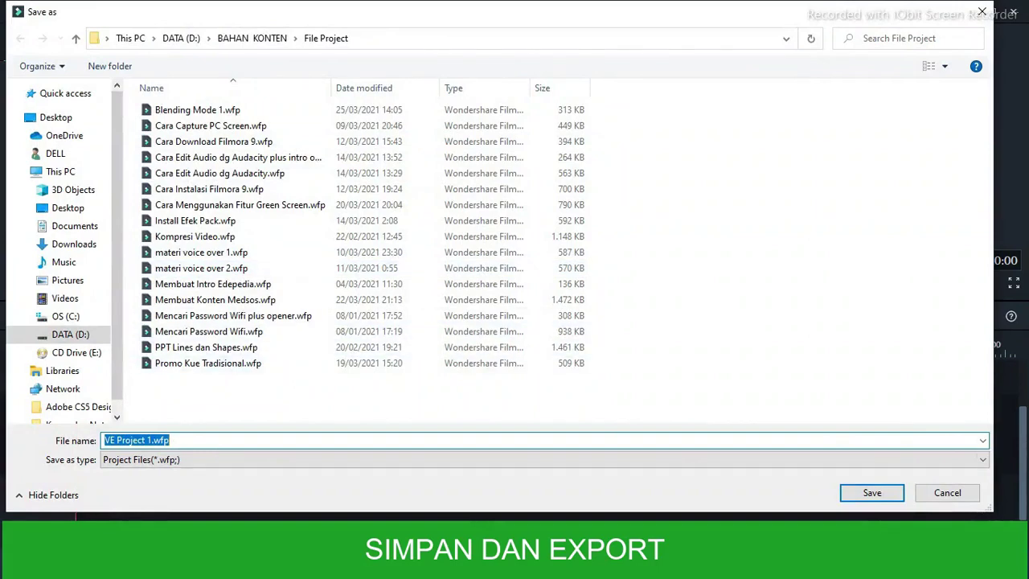
{"action": "type", "text": "Ik"}
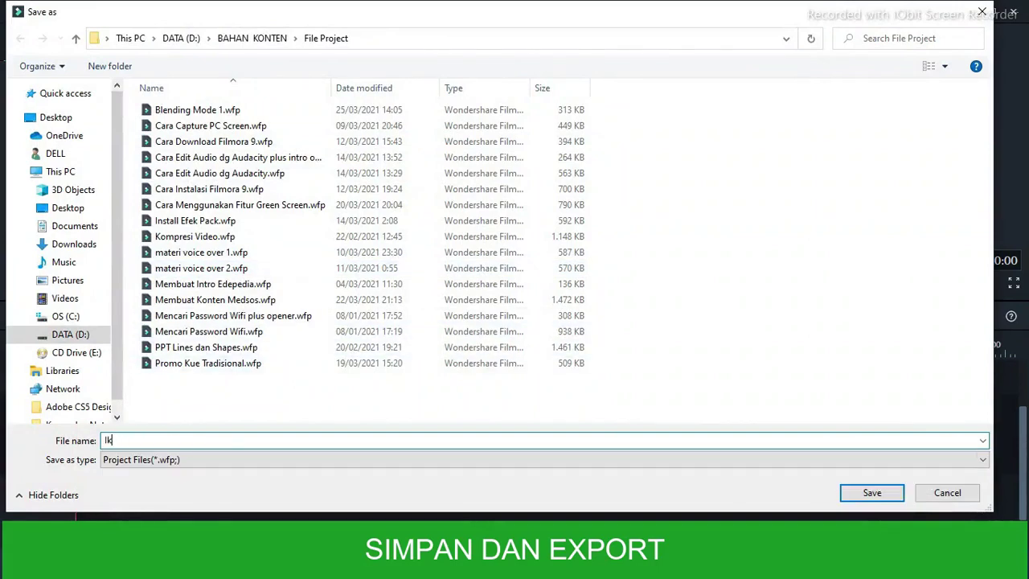
{"action": "type", "text": "Kompilasi Iklan Sepatu Brand Lokal"}
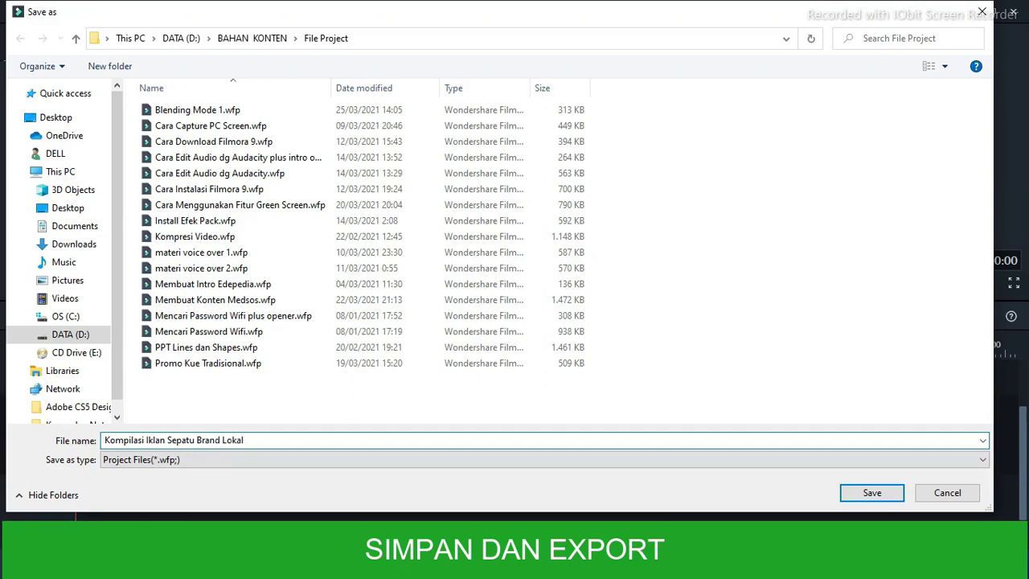
{"action": "left_click", "coordinate": [849, 492]}
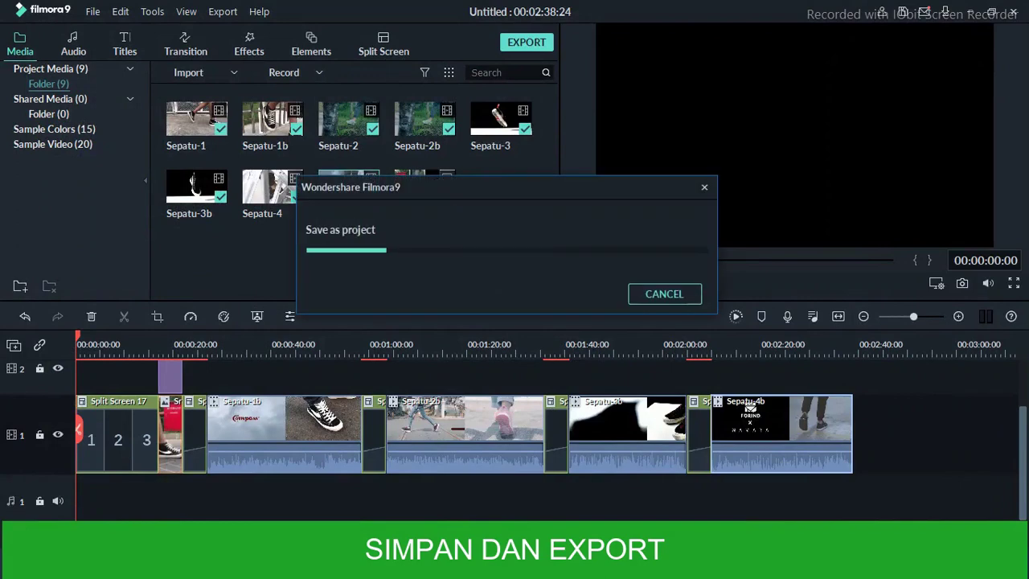